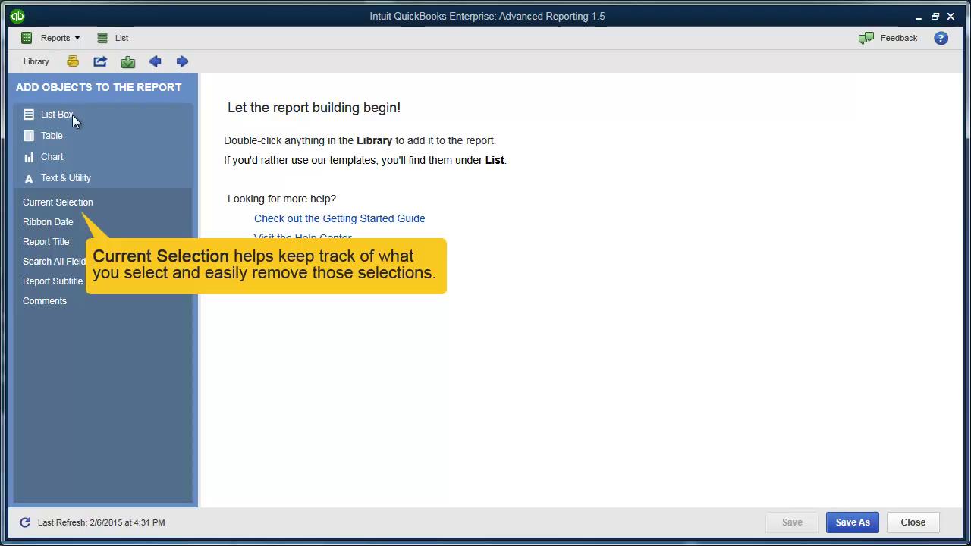
Add a Current Selection box and create a pivot-table chart titled 'Billed Through Report'.
double_click(77, 201)
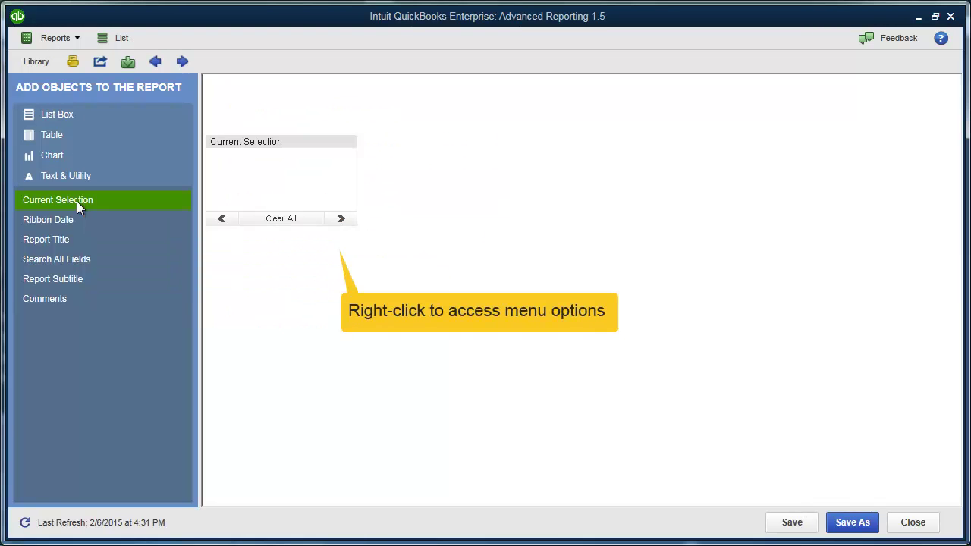
right_click(337, 261)
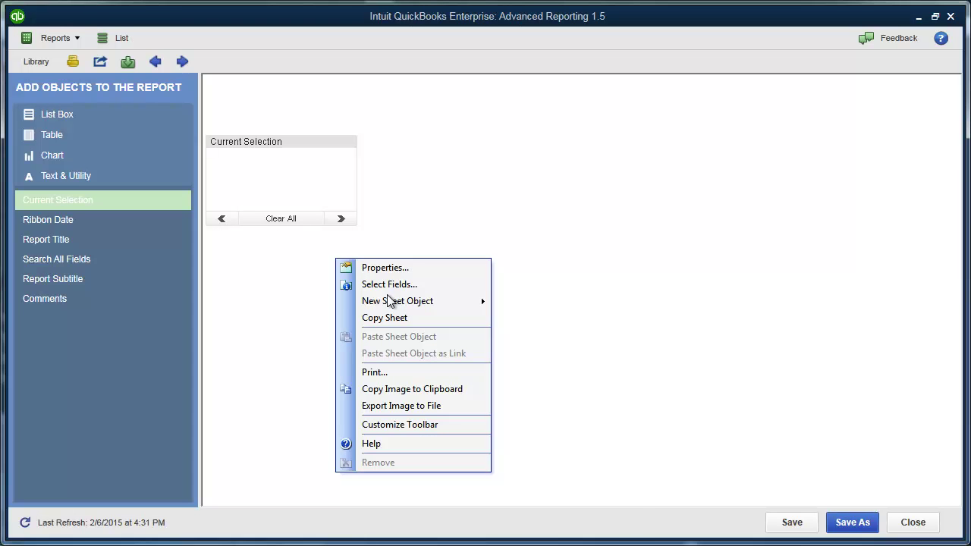
mouse_move(388, 301)
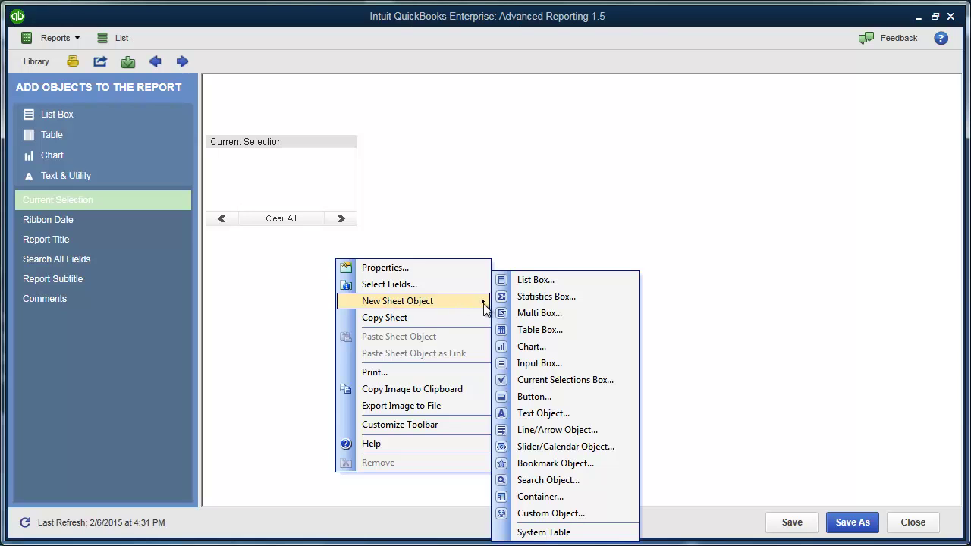
left_click(540, 348)
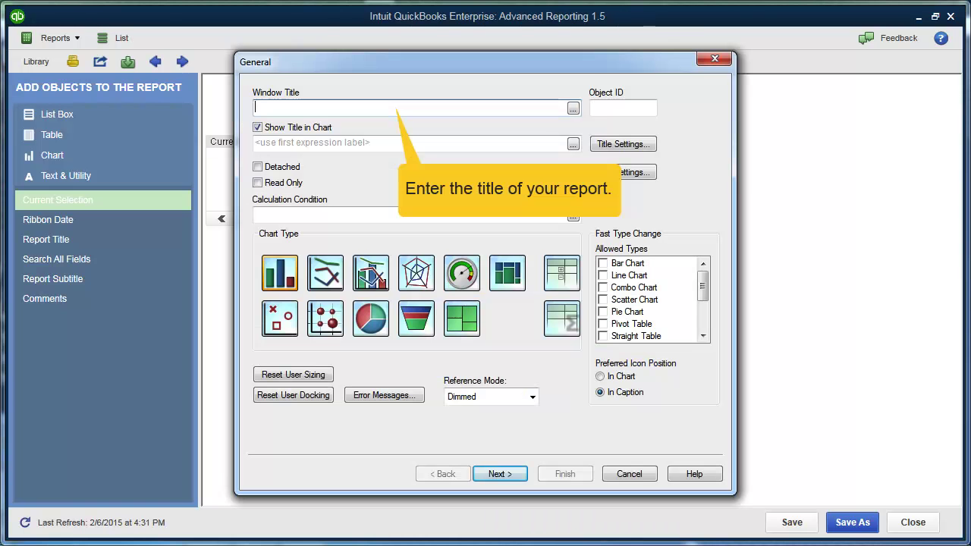
left_click(355, 104)
type("Billed Throug")
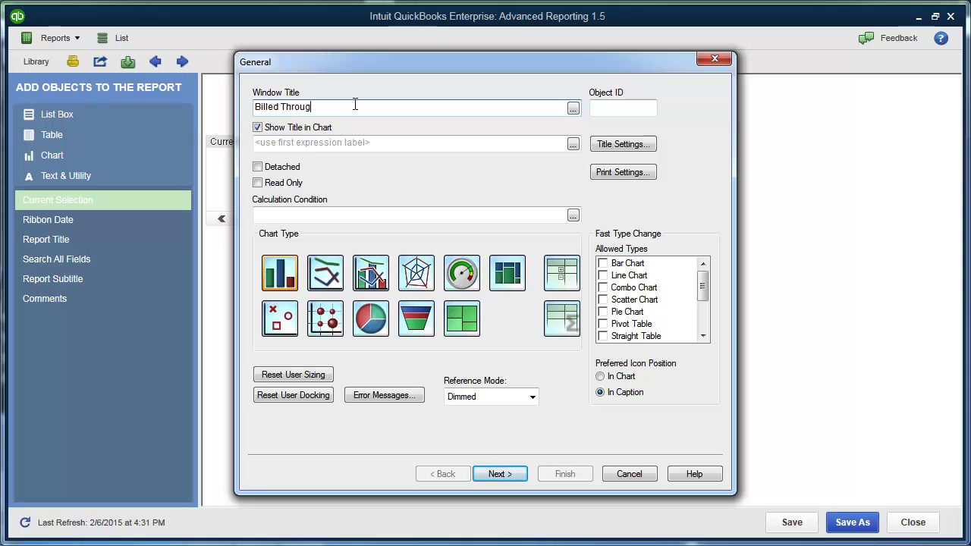
type("h Report")
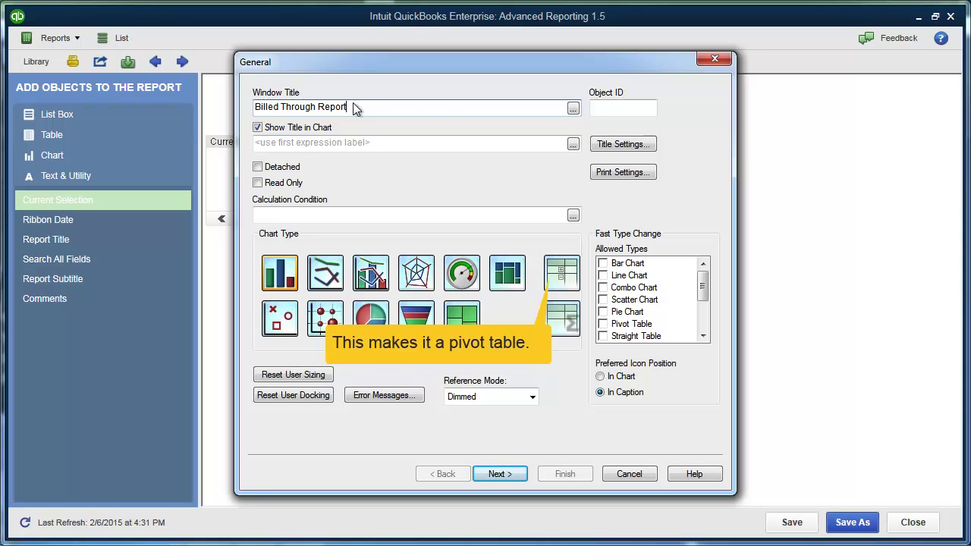
left_click(570, 278)
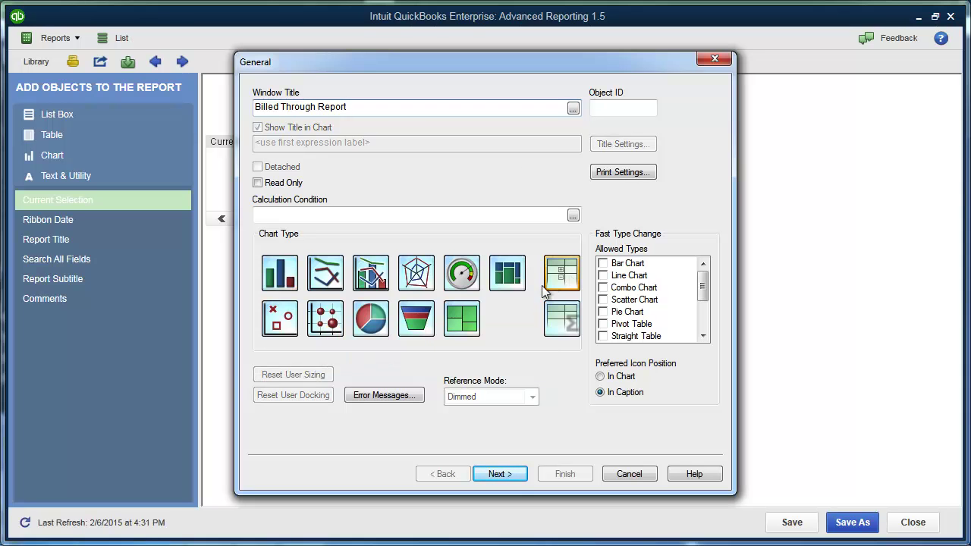
Filter fields to the Transactions table and add Transactions.Customer Full Name as the dimension.
left_click(505, 474)
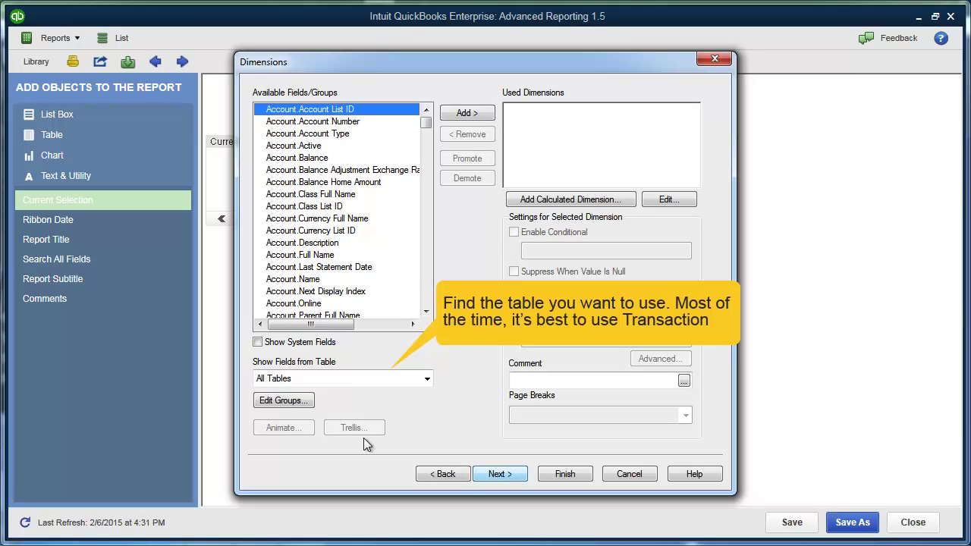
left_click(334, 379)
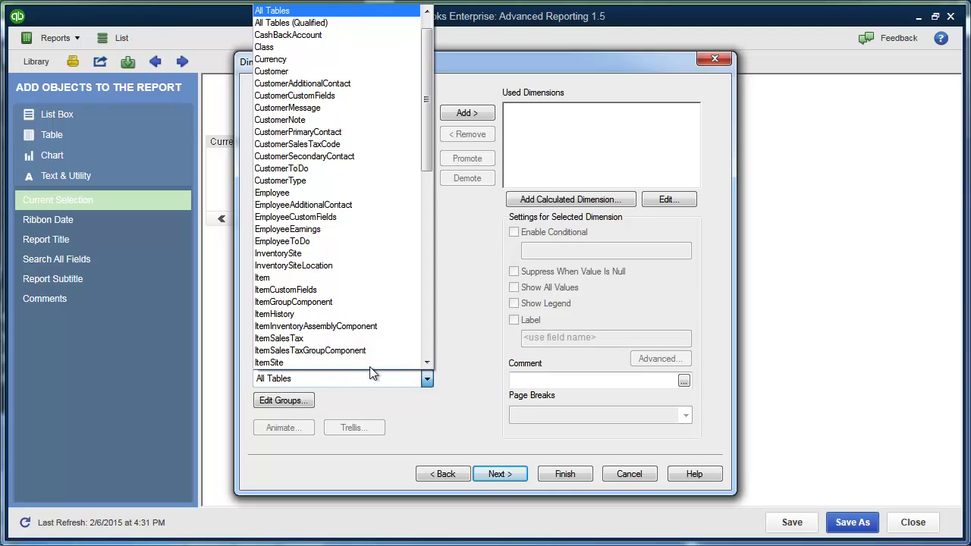
scroll(416, 279, "down", 12)
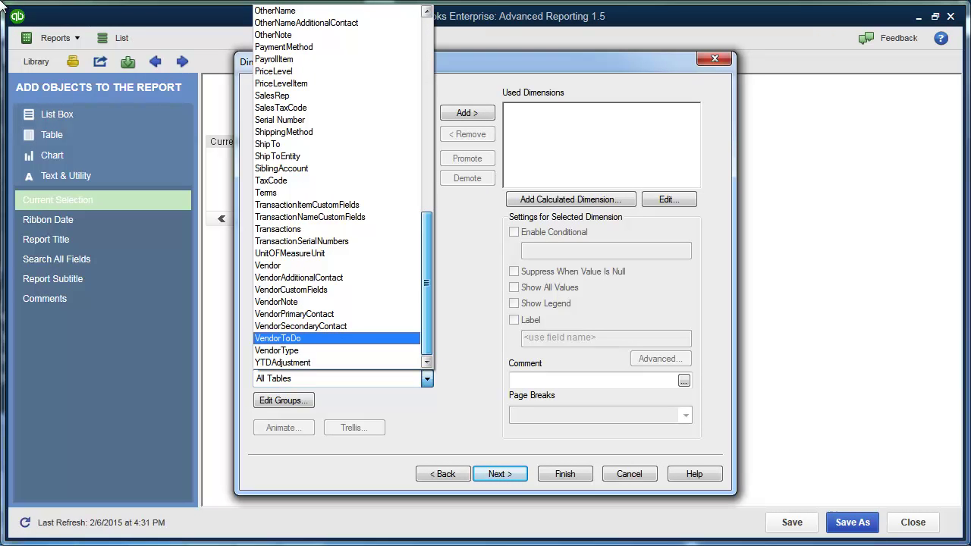
left_click(294, 229)
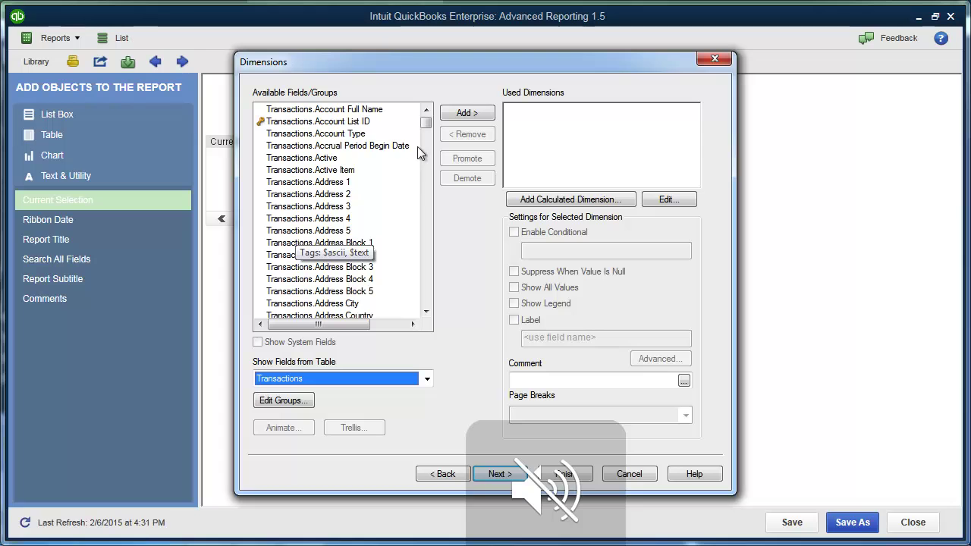
left_click_drag(422, 126, 427, 175)
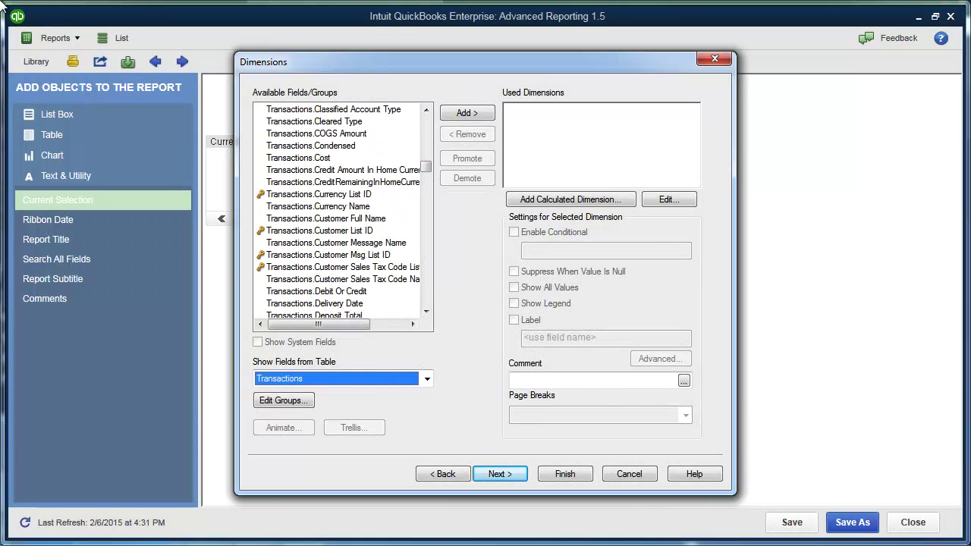
left_click(371, 219)
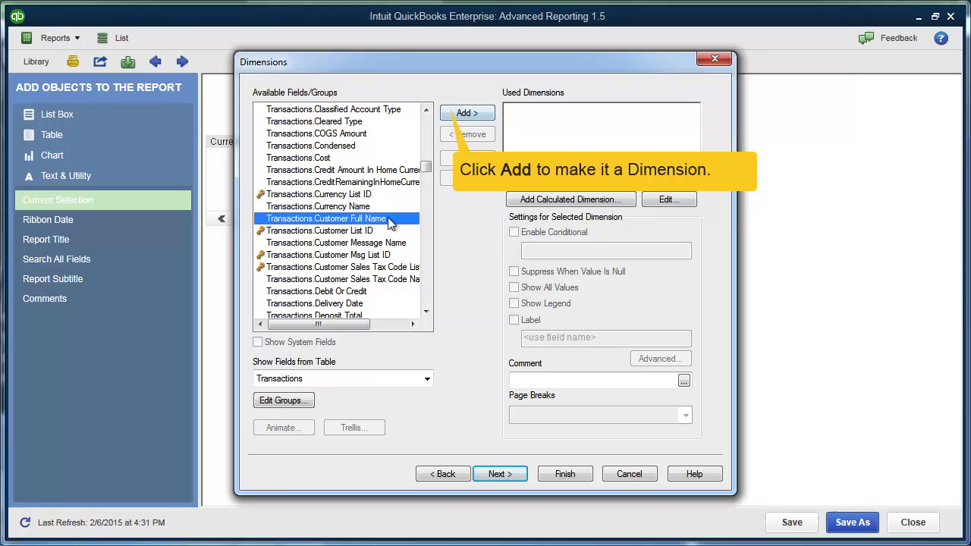
left_click(449, 117)
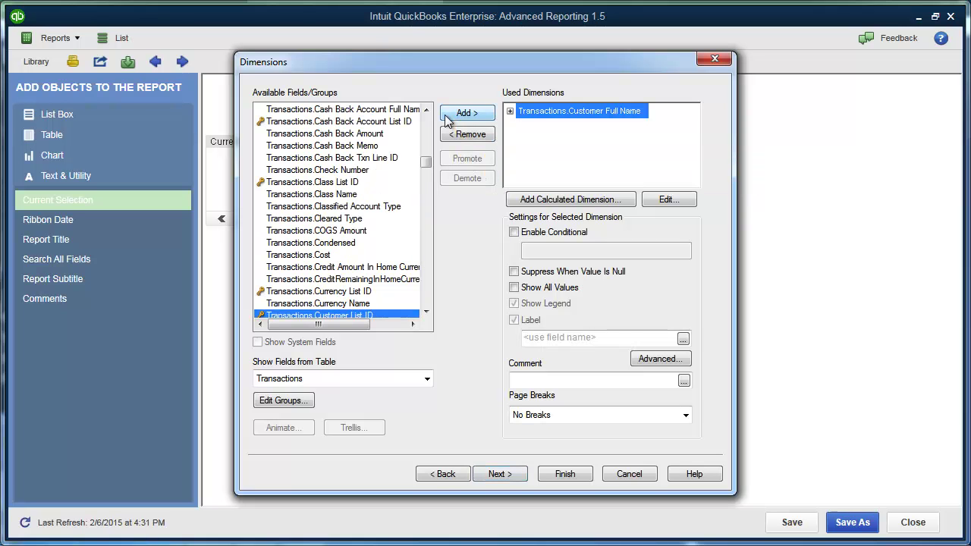
Define the chart expression sum([Transactions.Amount With Sign]).
left_click(500, 473)
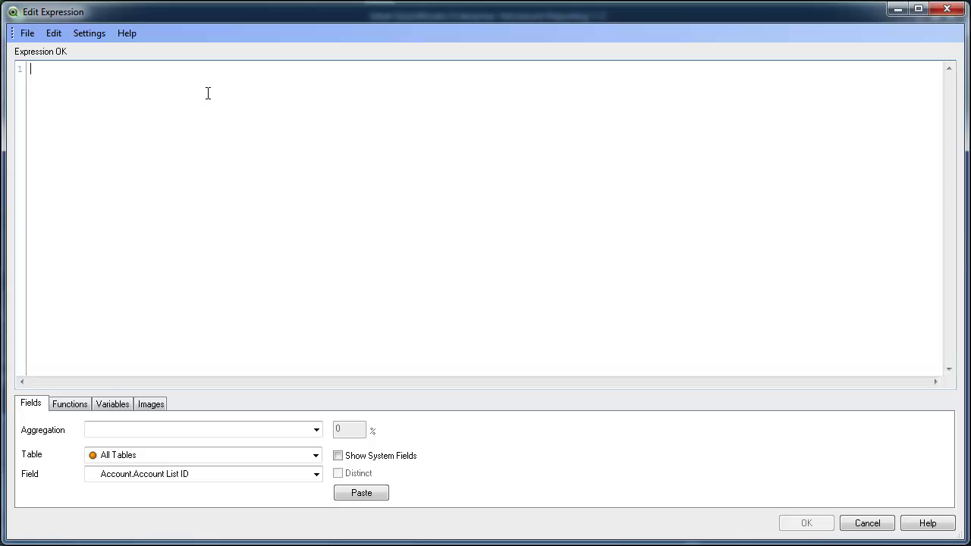
type("su")
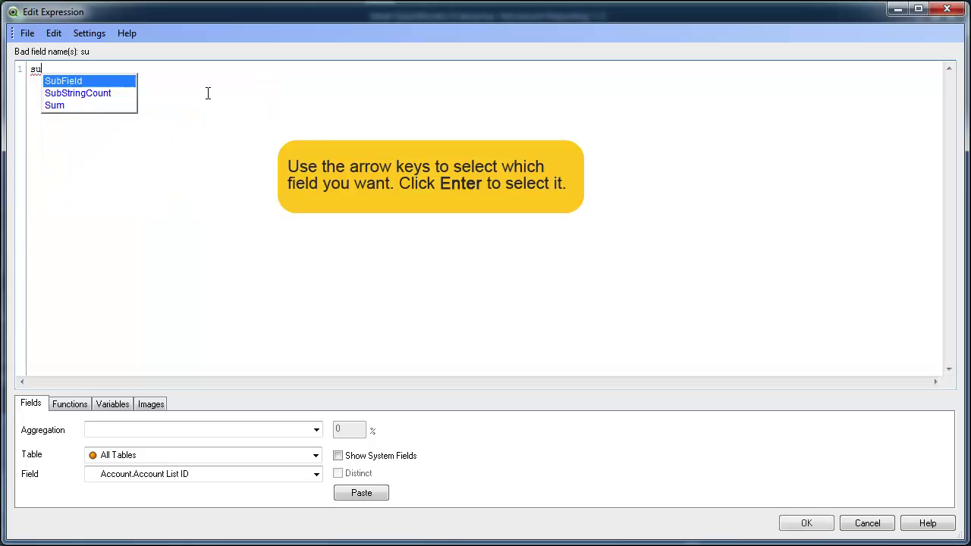
type("m([Transactions.Amount")
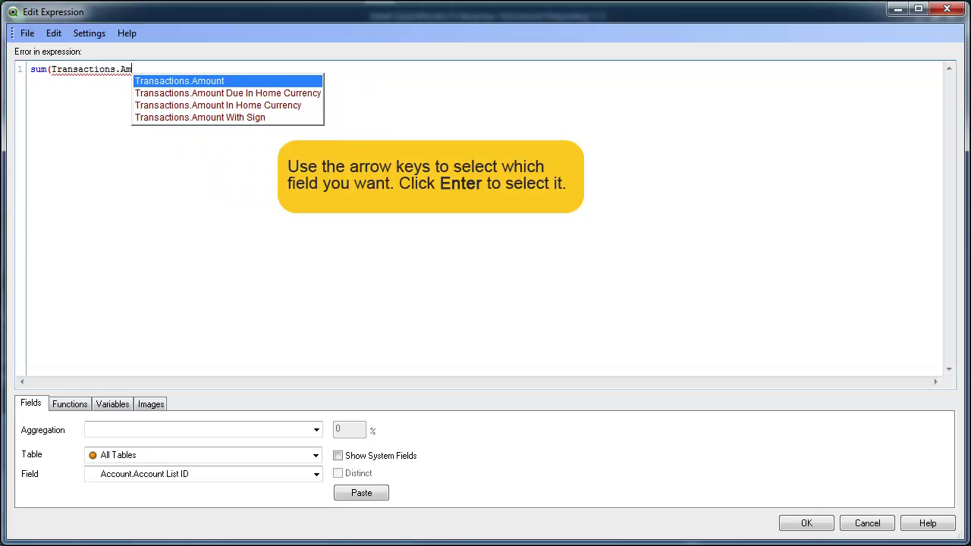
key("Down")
key("Down")
key("Return")
type(")")
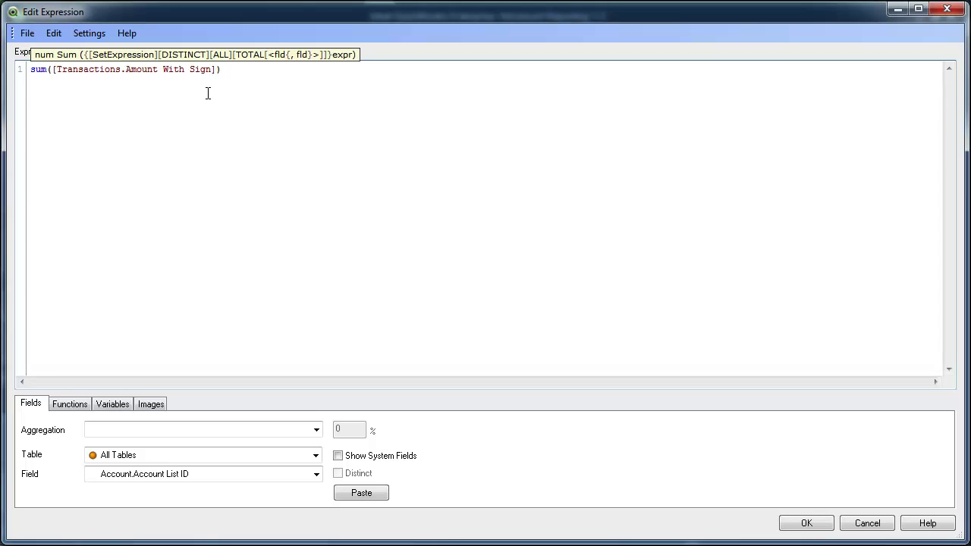
left_click(222, 74)
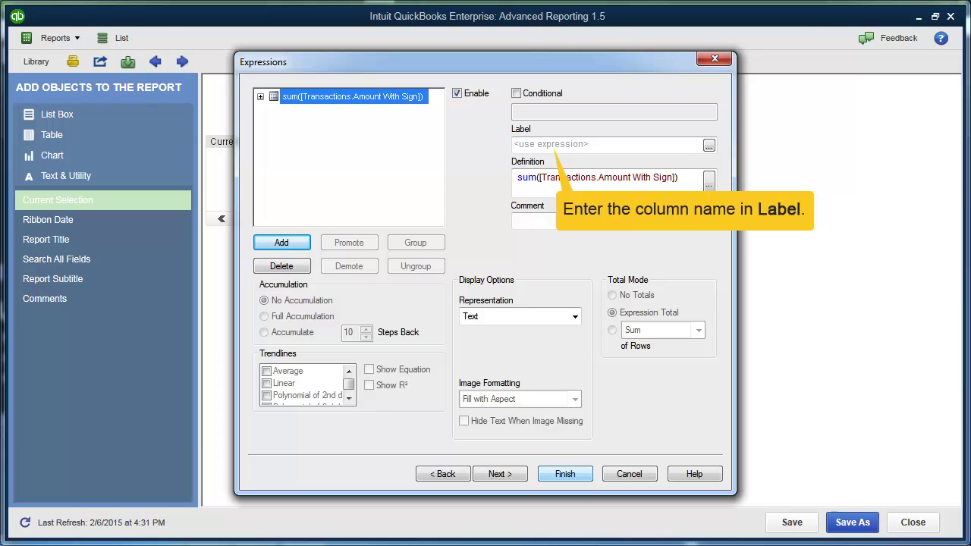
Label the expression column 'Estimates' and finish the chart onto the report.
left_click(564, 143)
type("Estimates")
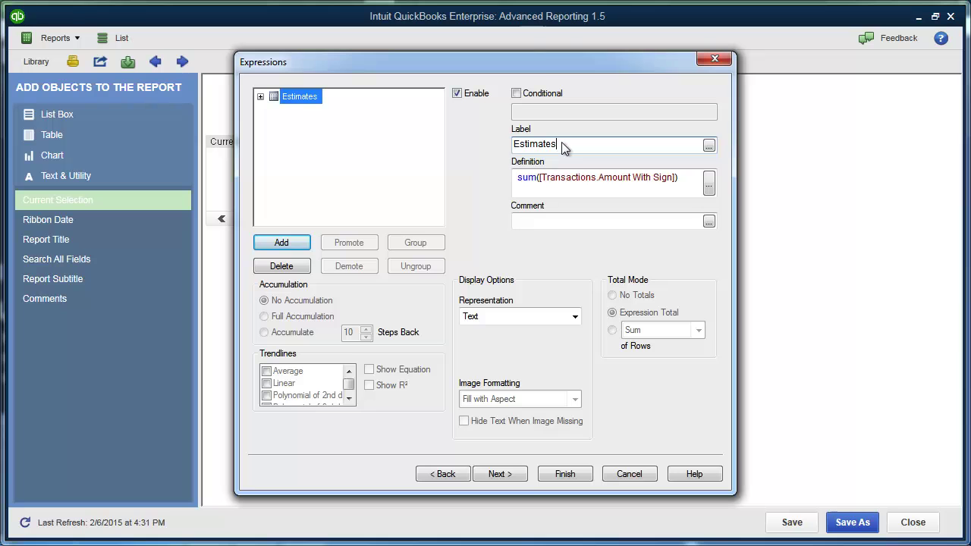
left_click(562, 474)
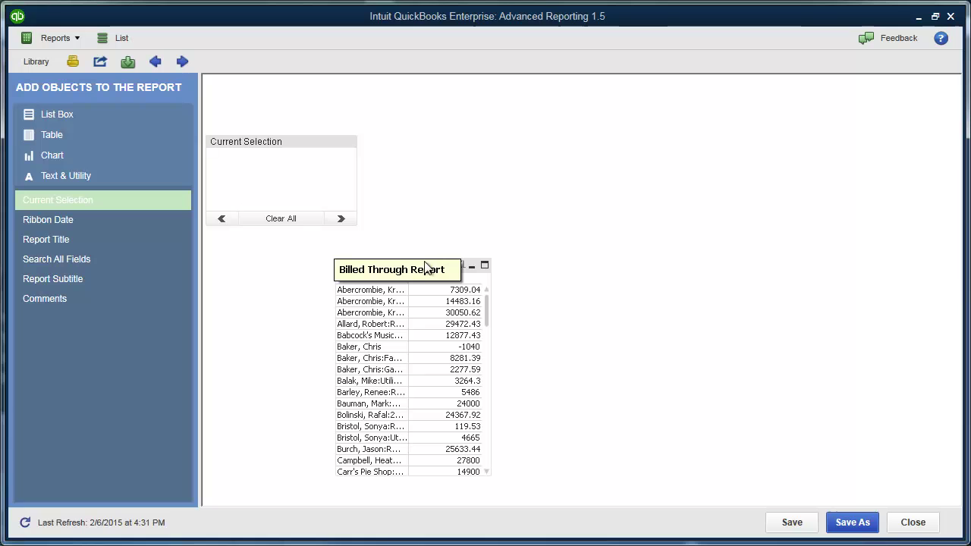
Move the Billed Through Report table up beside Current Selection and stretch it taller for more rows.
left_click_drag(425, 264, 462, 141)
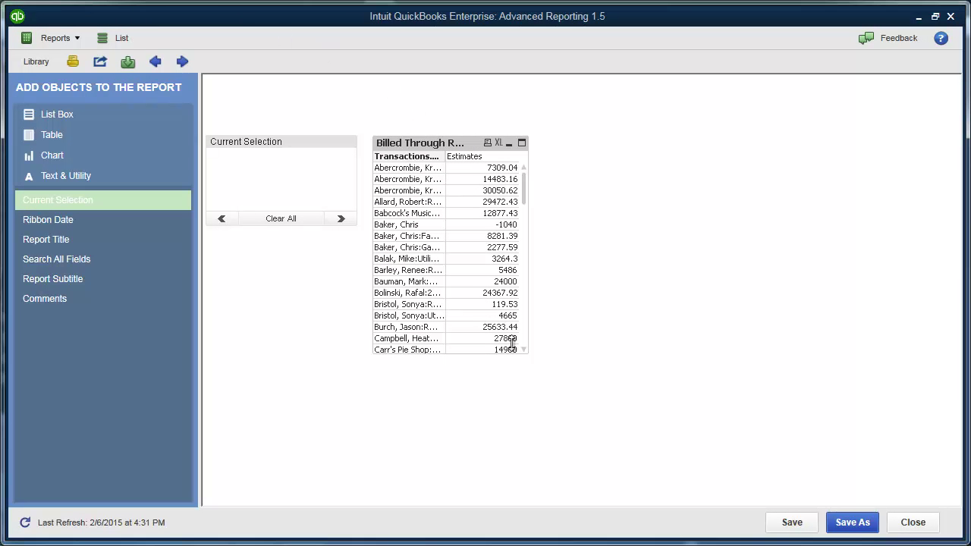
left_click_drag(513, 345, 528, 416)
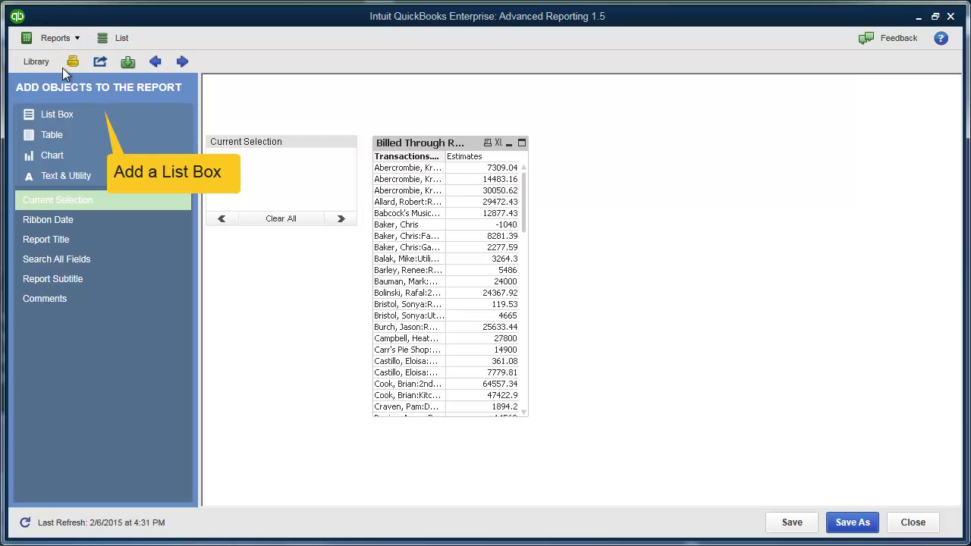
Add a Transaction Type list box to the report.
left_click(57, 115)
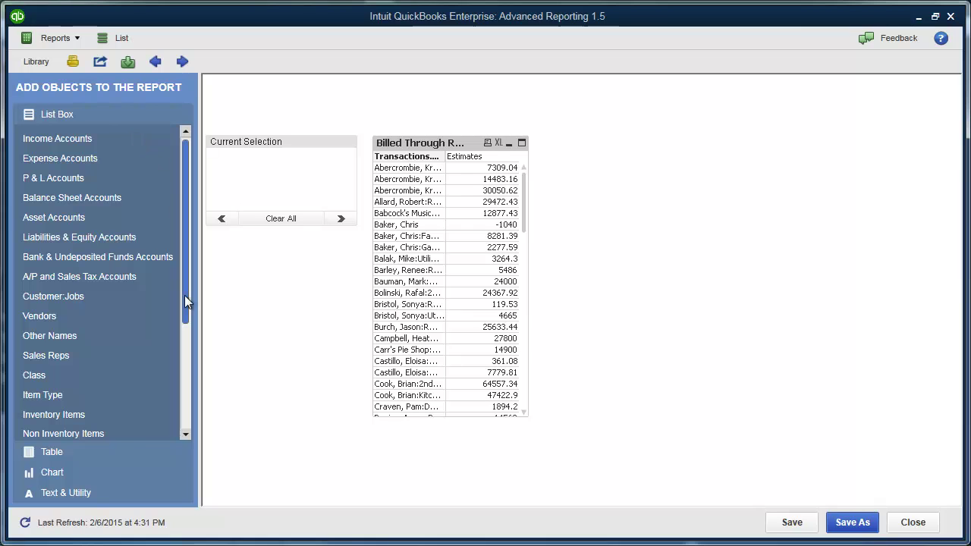
left_click_drag(187, 298, 185, 411)
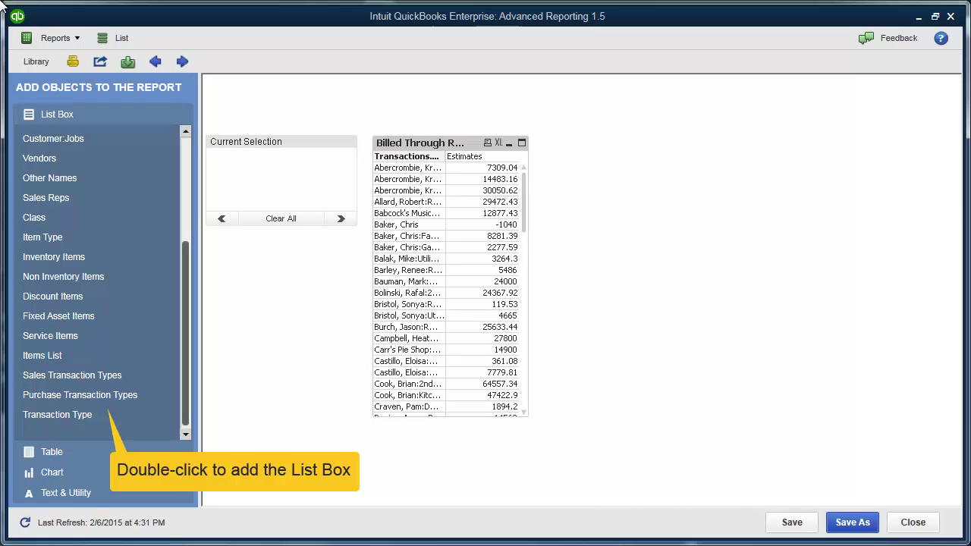
double_click(87, 413)
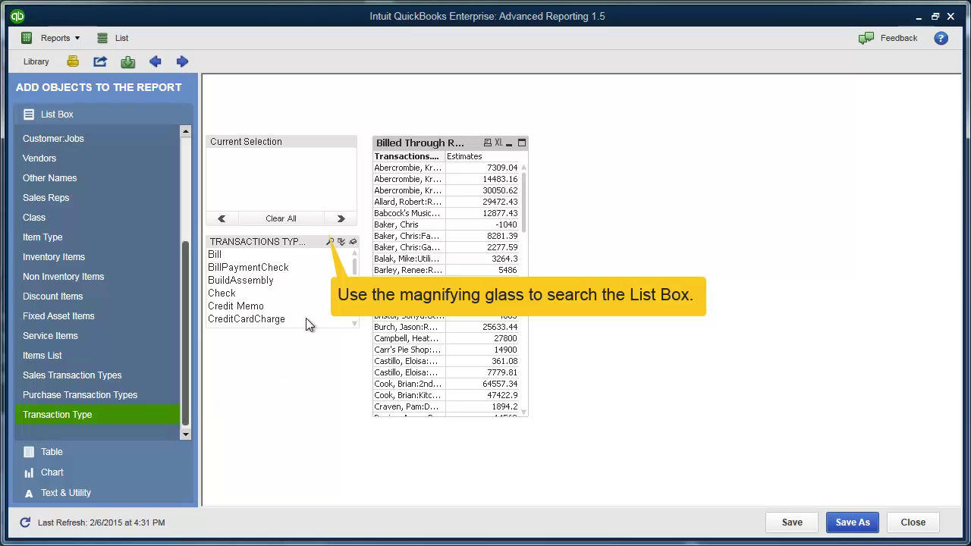
Search the list box for 'Estima', select Estimate as a filter, then clear all selections.
left_click(324, 241)
type("Estima")
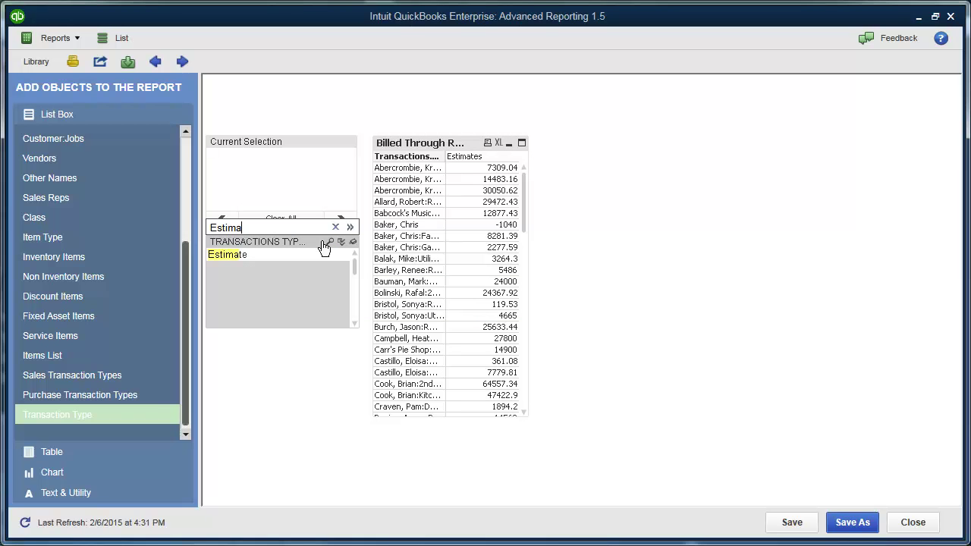
left_click(264, 261)
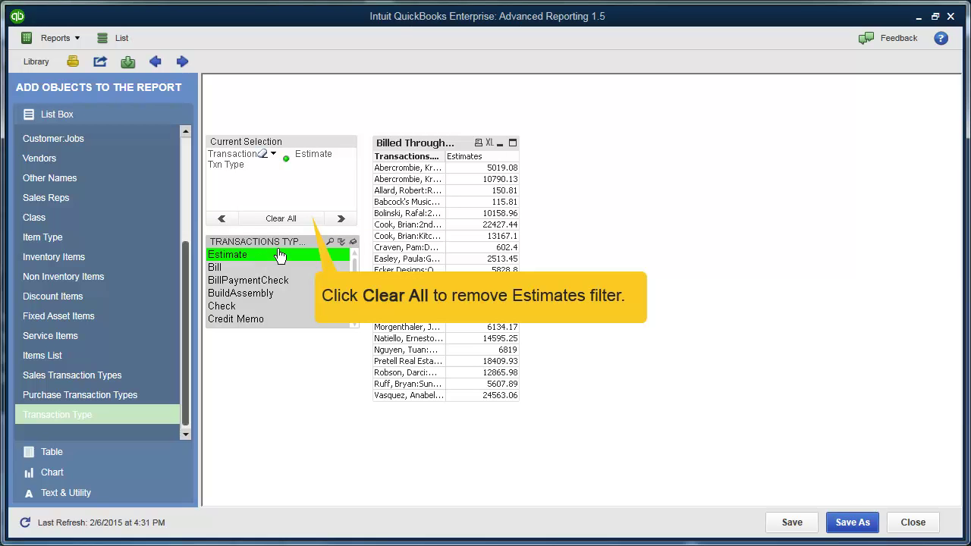
left_click(290, 220)
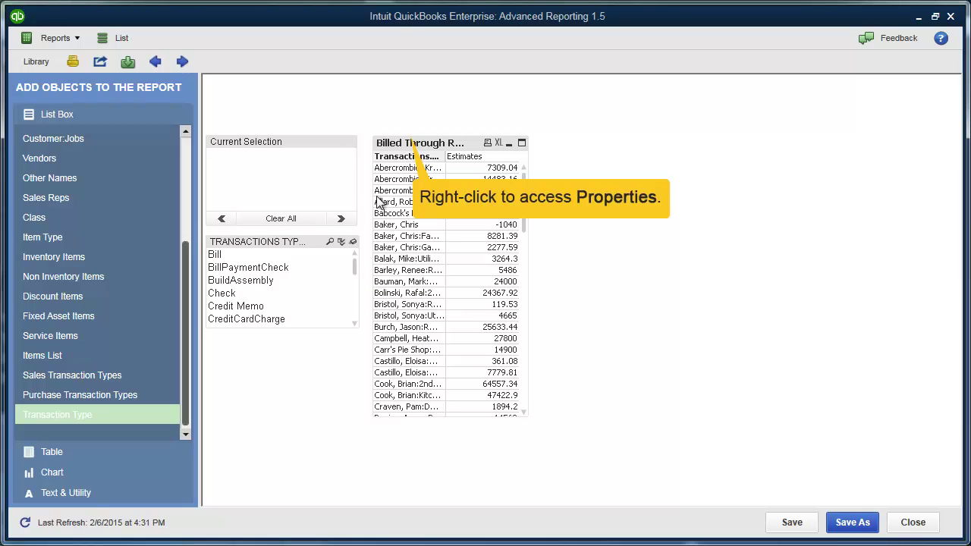
Open the Billed Through table's Properties and the Estimates expression for editing.
right_click(410, 149)
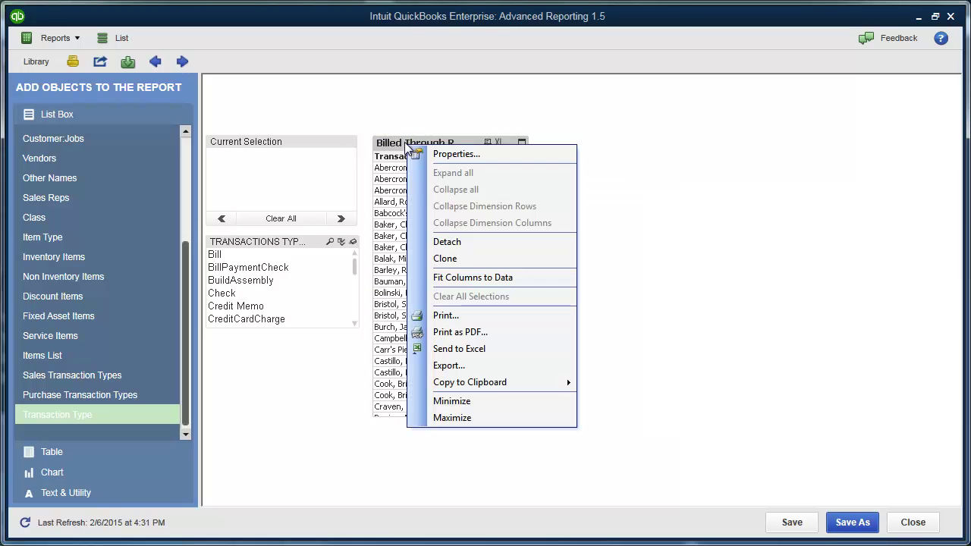
left_click(454, 155)
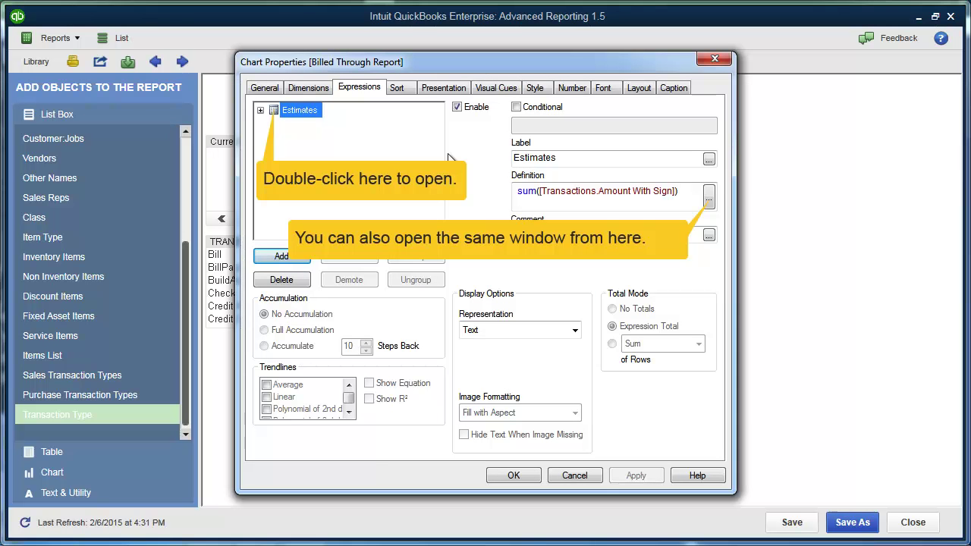
double_click(292, 112)
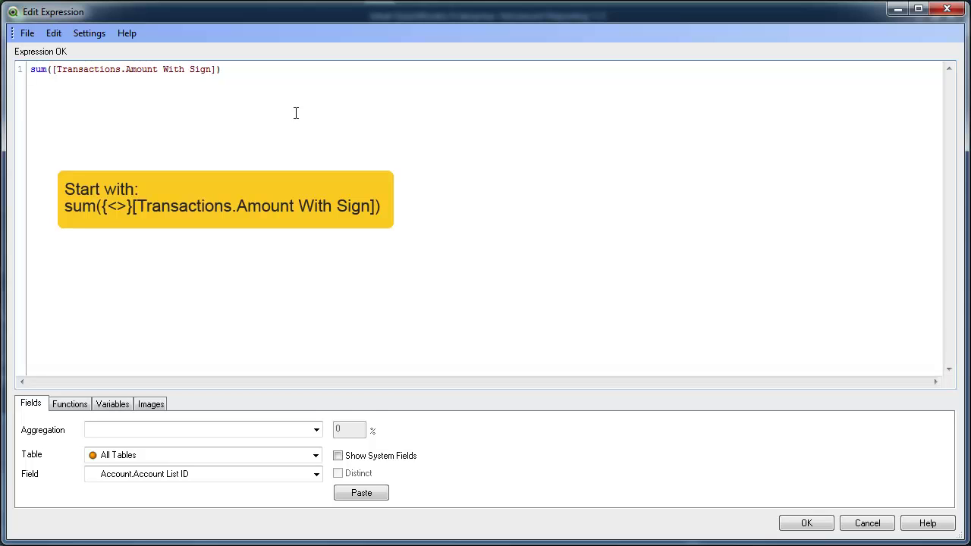
Insert the set modifier {<[Transactions.Txn Type]={'Estimate'}>} inside the Estimates sum.
left_click(52, 70)
type("{<>}")
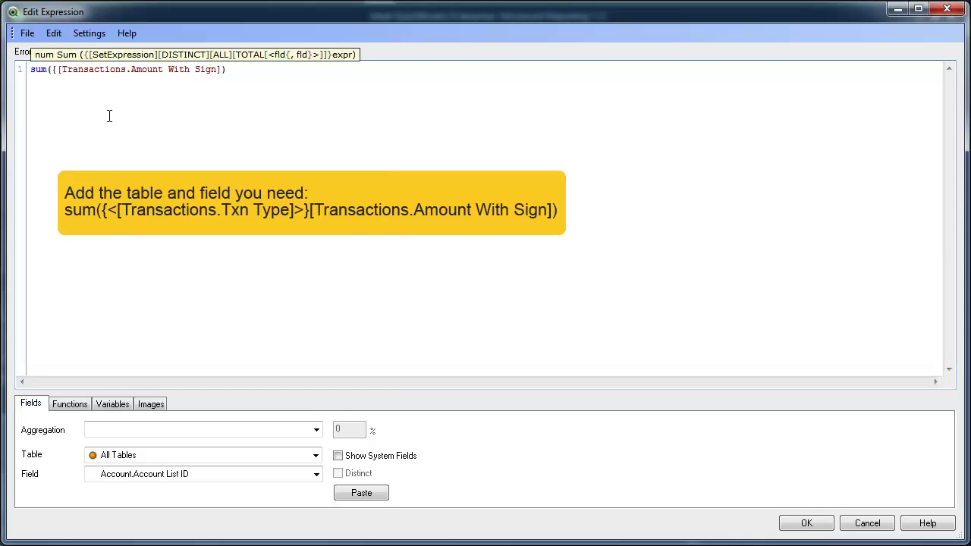
type("Transa")
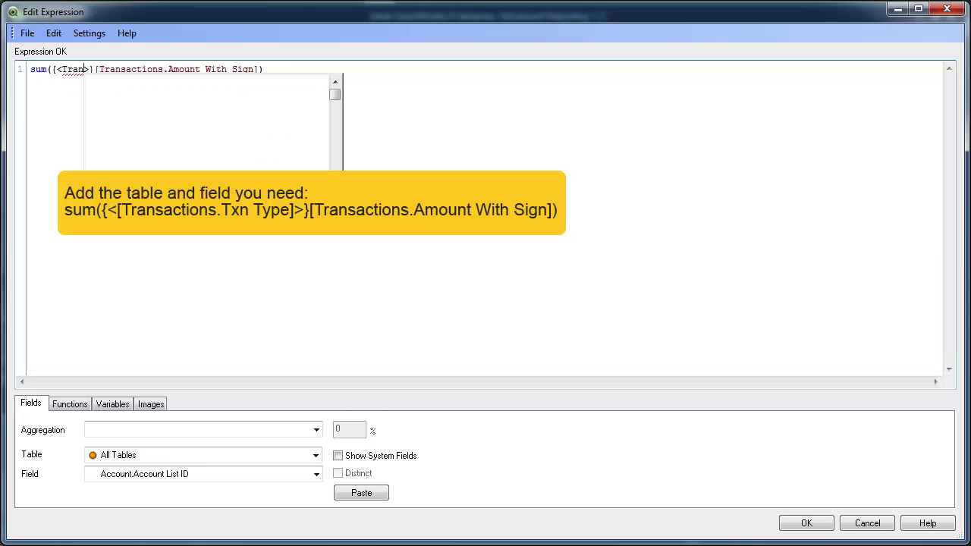
type("ctions")
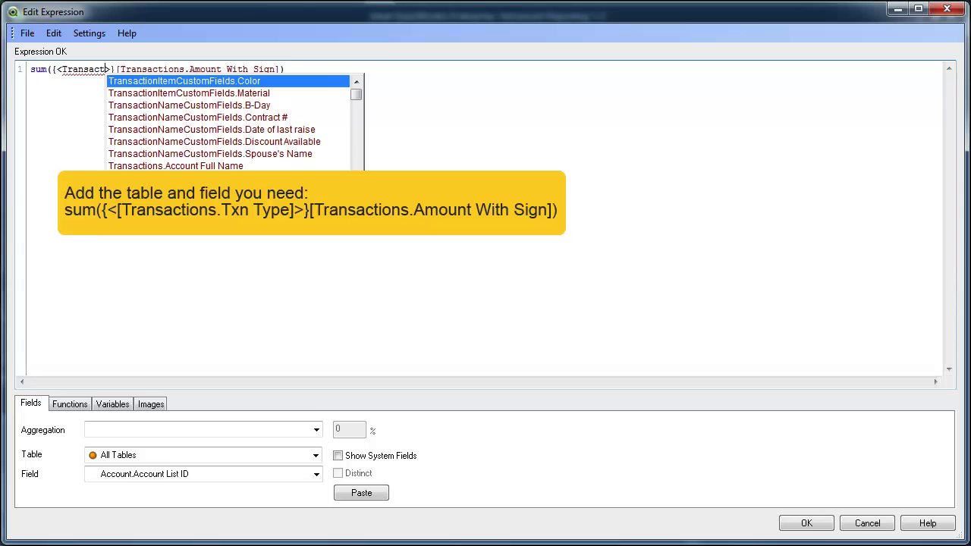
type(".Txn")
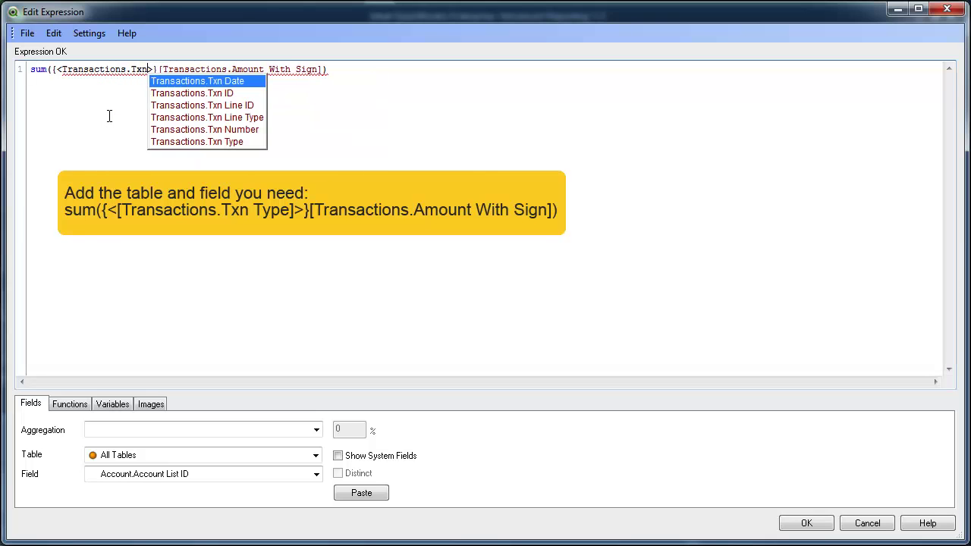
key("Down")
key("Down")
key("Down")
key("Down")
key("Down")
key("Return")
type("={'Estima")
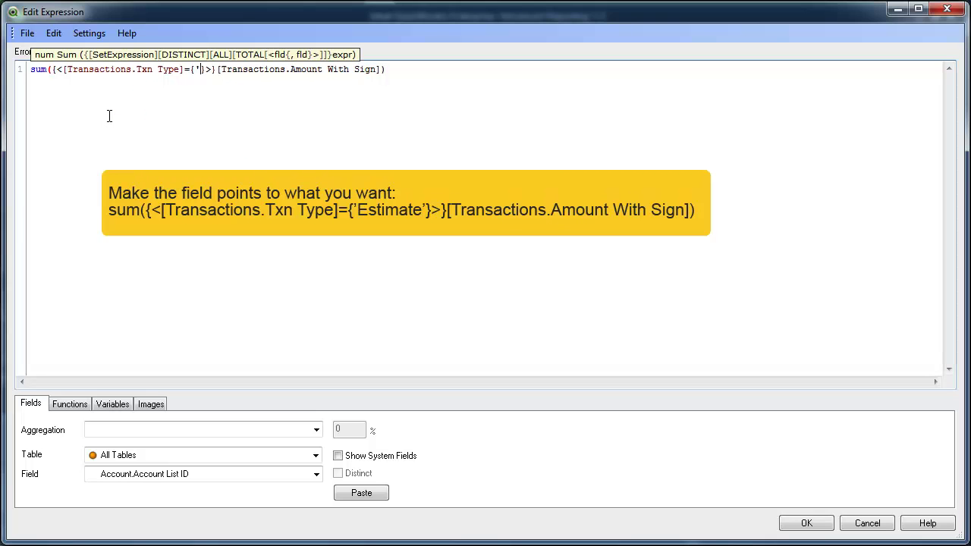
type("te")
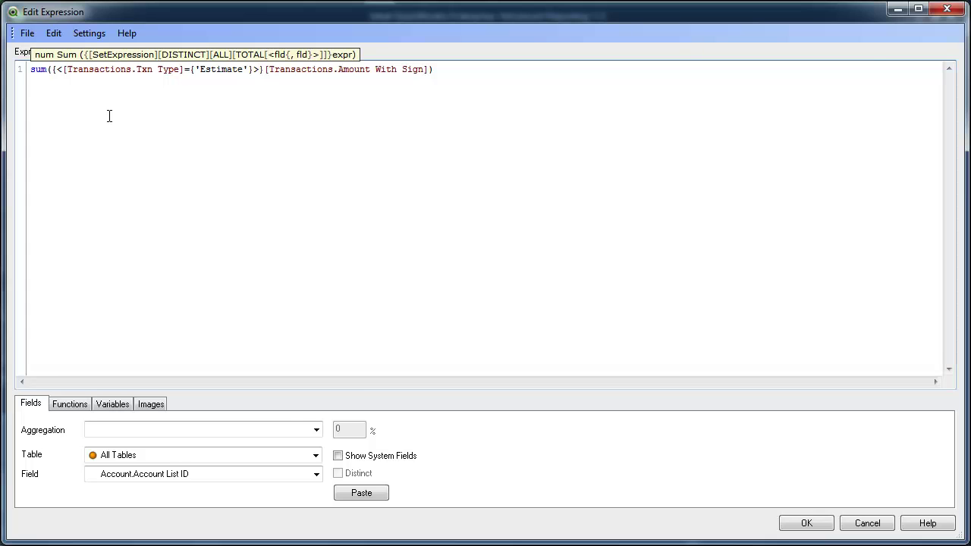
Confirm the edited Estimates expression and apply the chart properties.
left_click(808, 523)
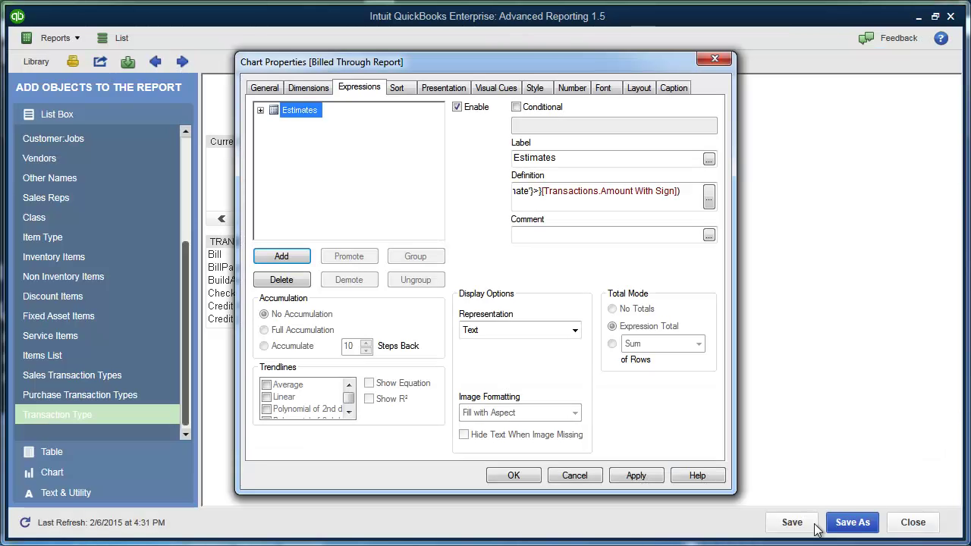
left_click(514, 476)
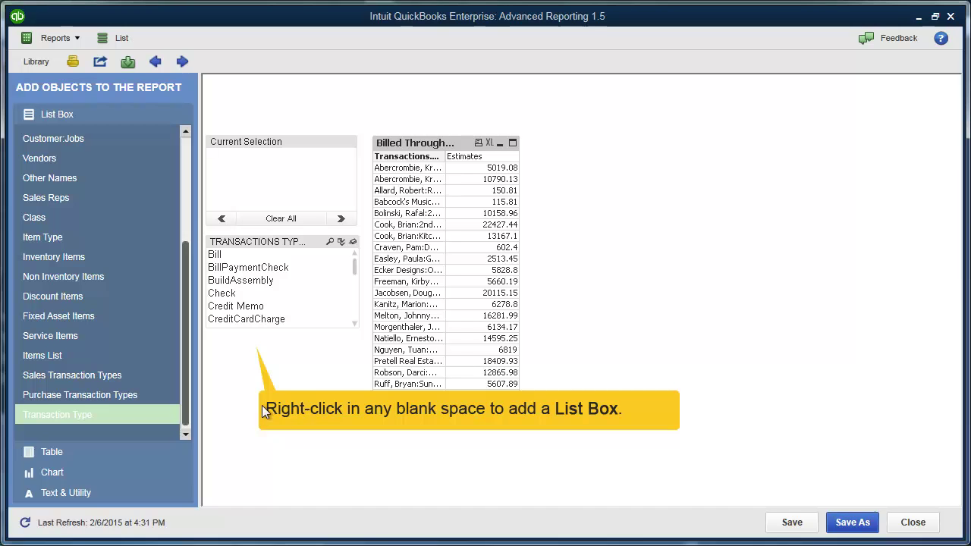
right_click(239, 348)
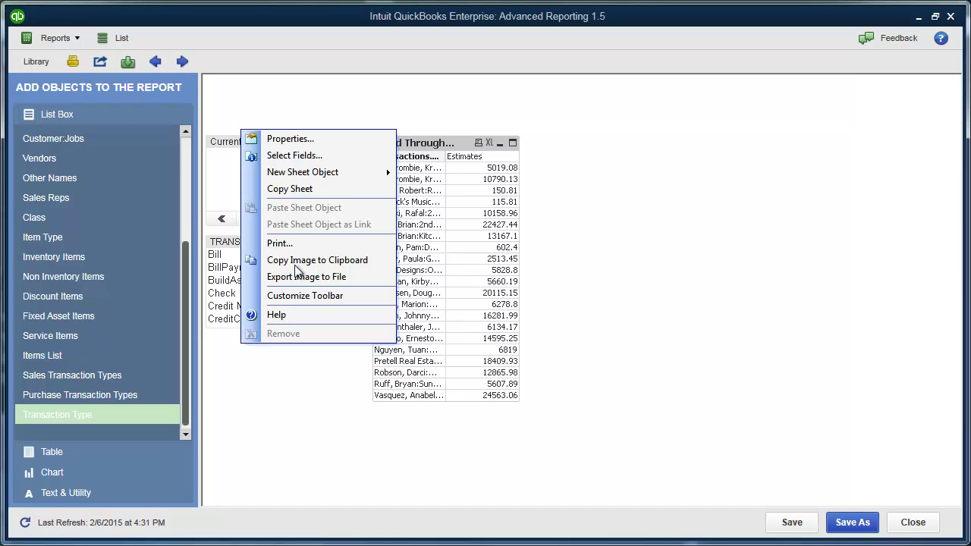
mouse_move(304, 176)
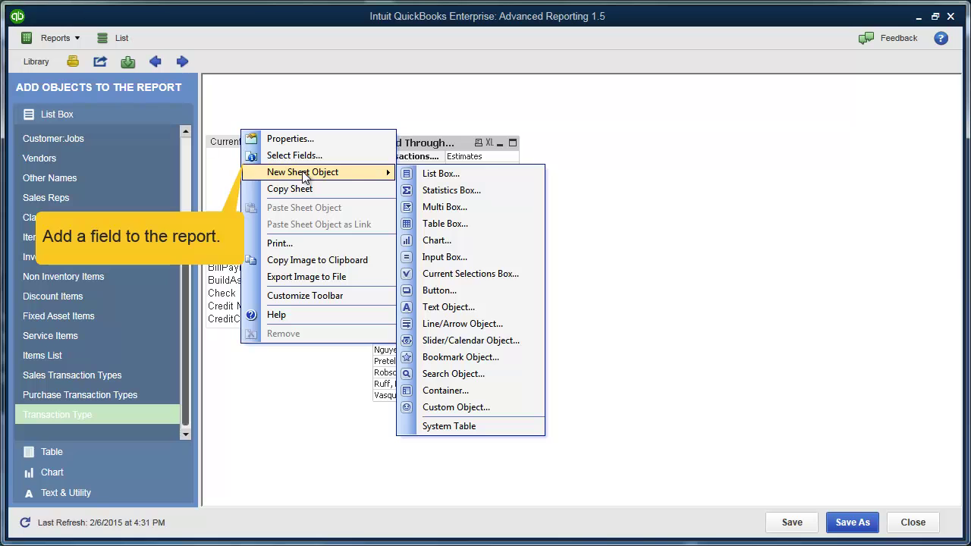
Add a Transactions.Txn Date list box from the Transactions table to the sheet.
left_click(304, 156)
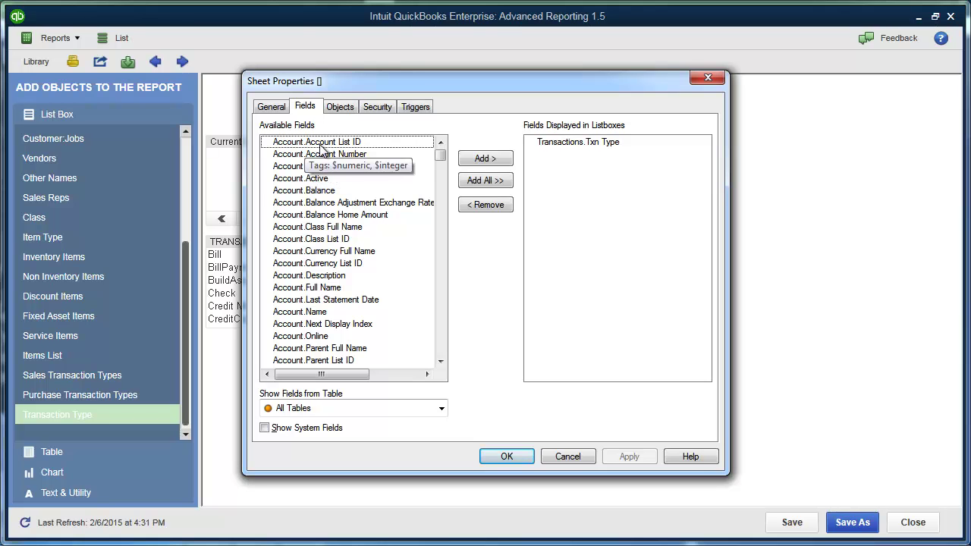
left_click(335, 408)
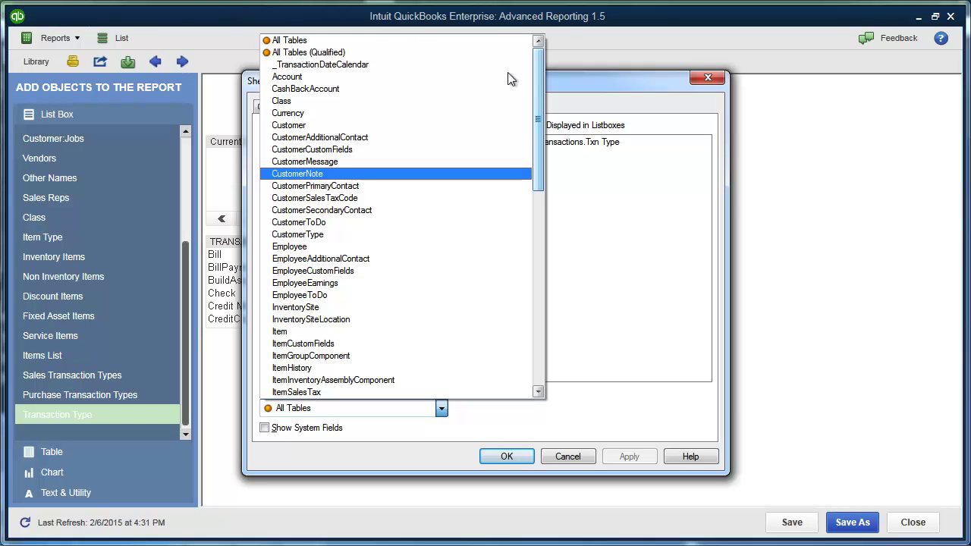
left_click_drag(538, 128, 534, 311)
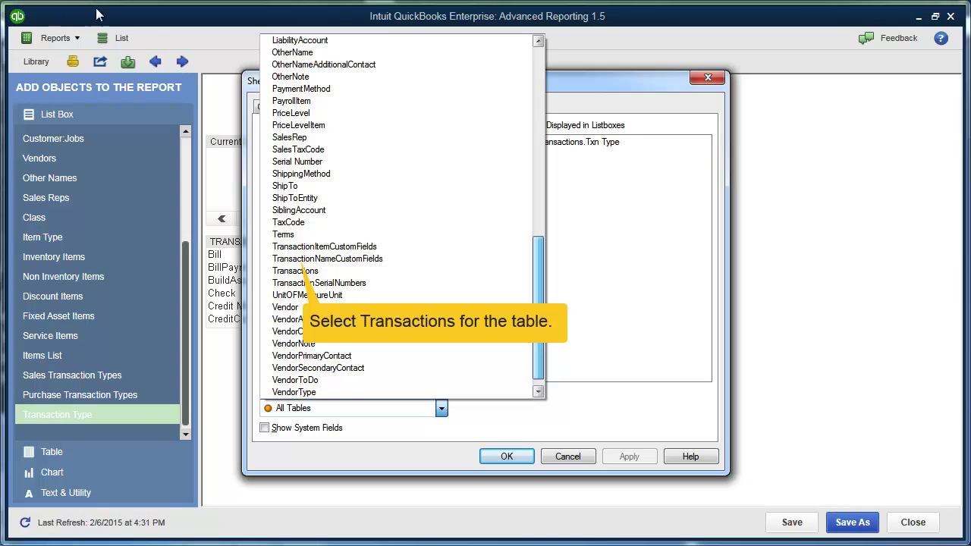
left_click(295, 271)
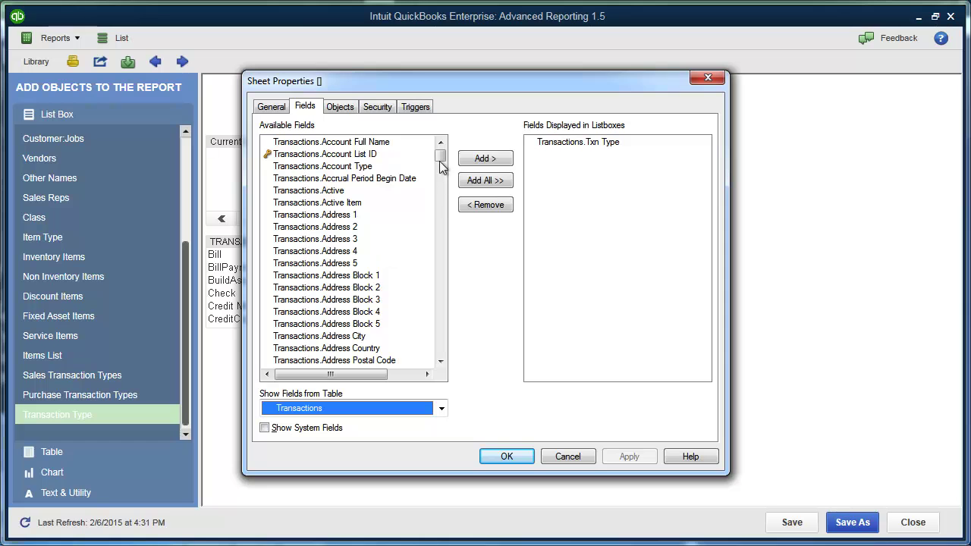
left_click_drag(441, 155, 441, 339)
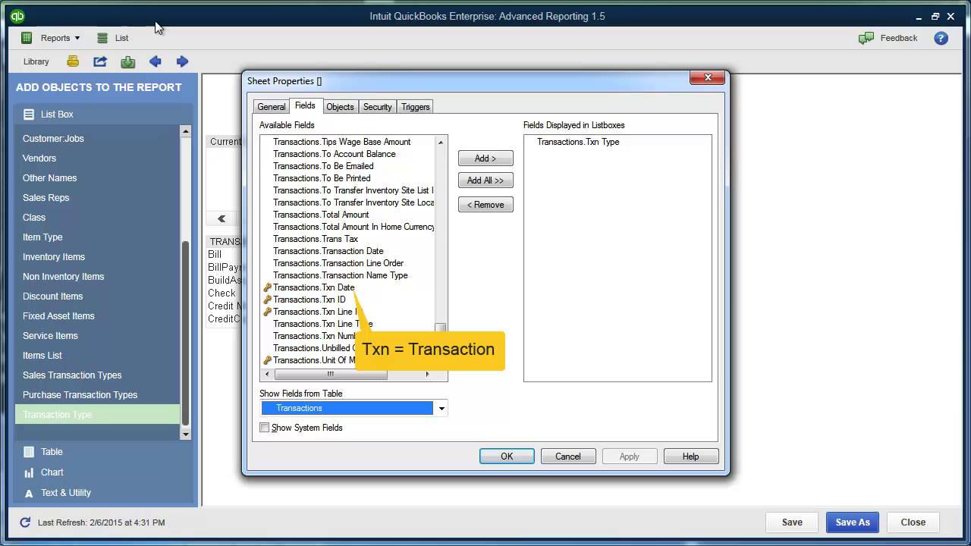
left_click(332, 289)
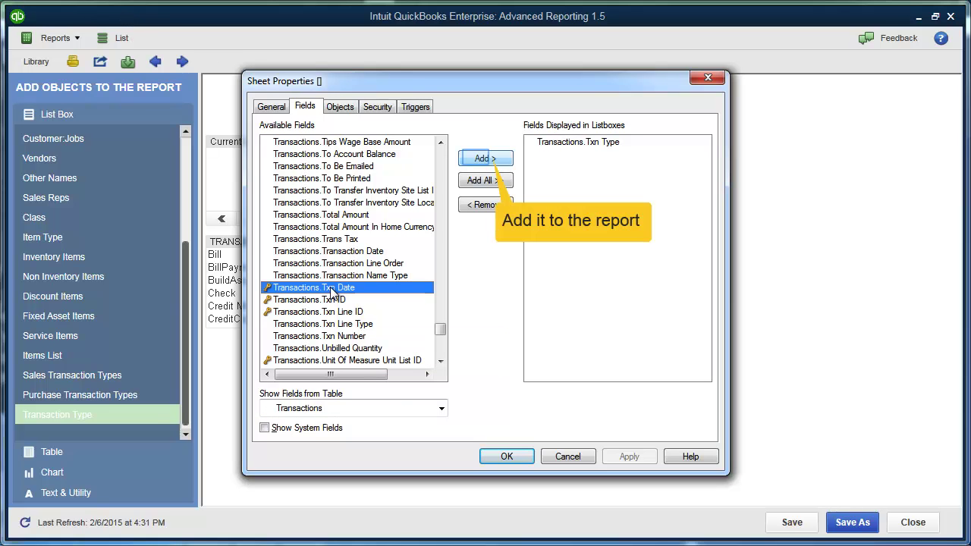
left_click(478, 161)
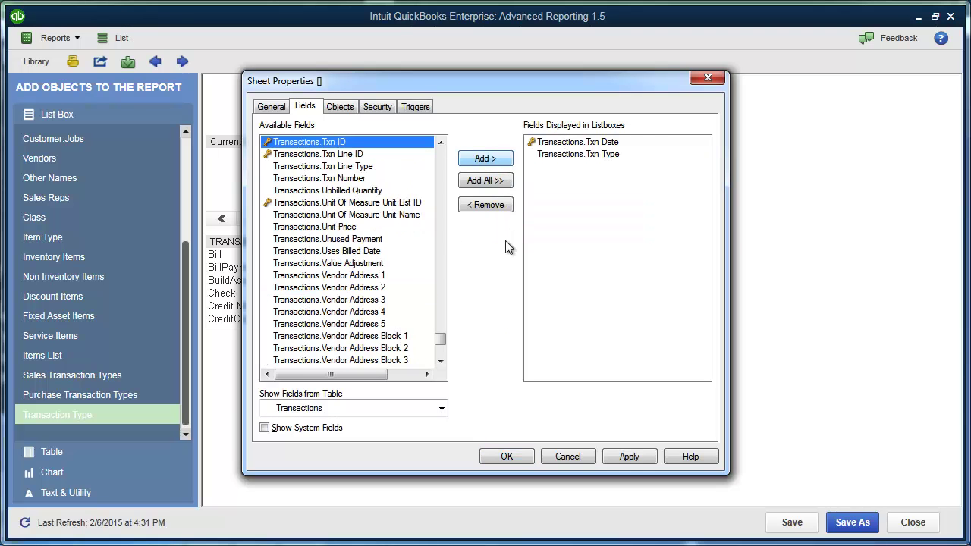
left_click(513, 458)
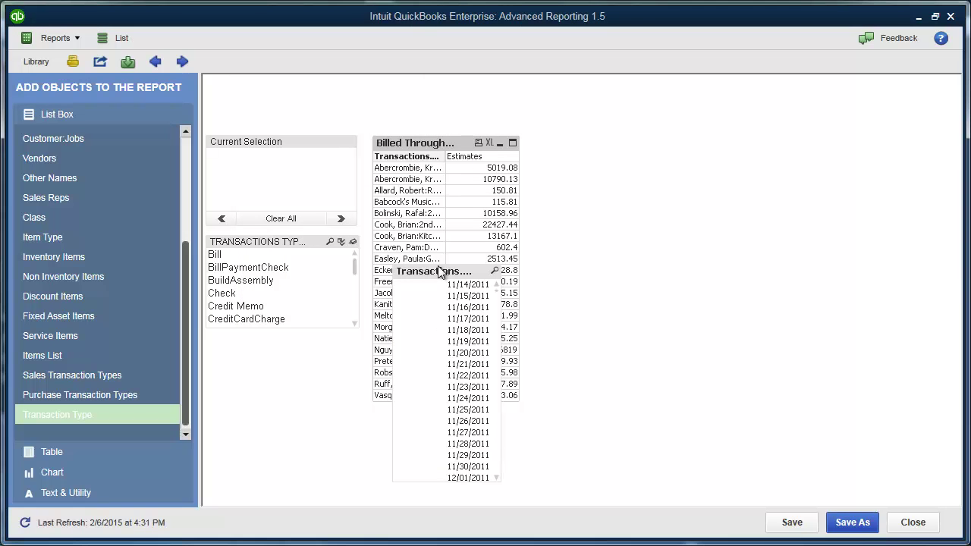
Place the date list below Transaction Type, test the 11/20/2011 filter, then clear it.
left_click_drag(429, 271, 252, 339)
left_click(274, 400)
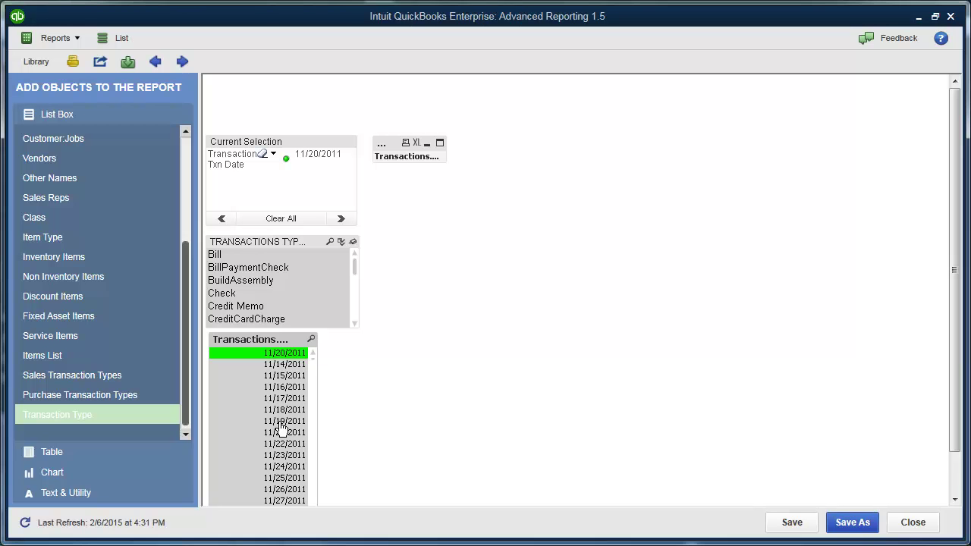
left_click(281, 218)
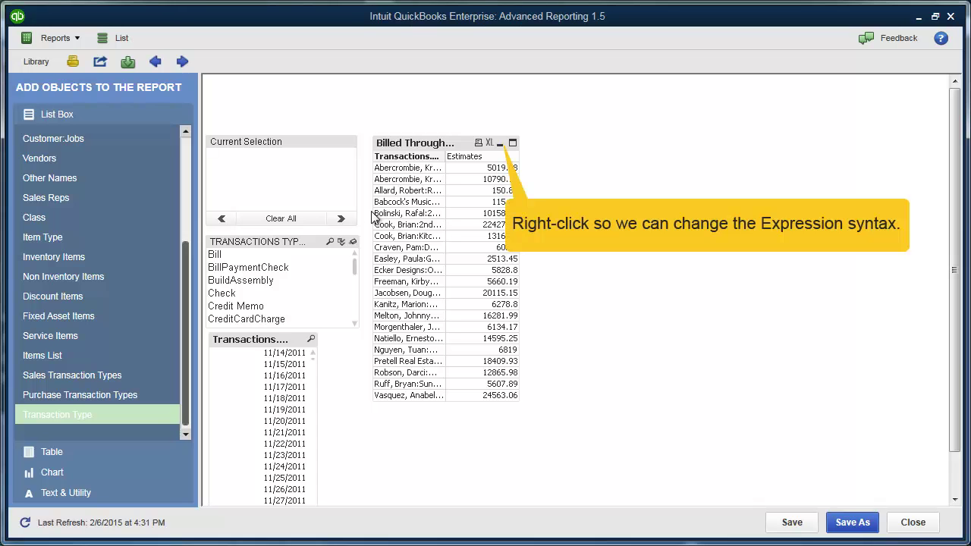
Edit the Estimates expression to read sum({1<[Transactions.Txn Type]={'Estimate'}>}[Transactions.Amount With Sign]).
right_click(430, 151)
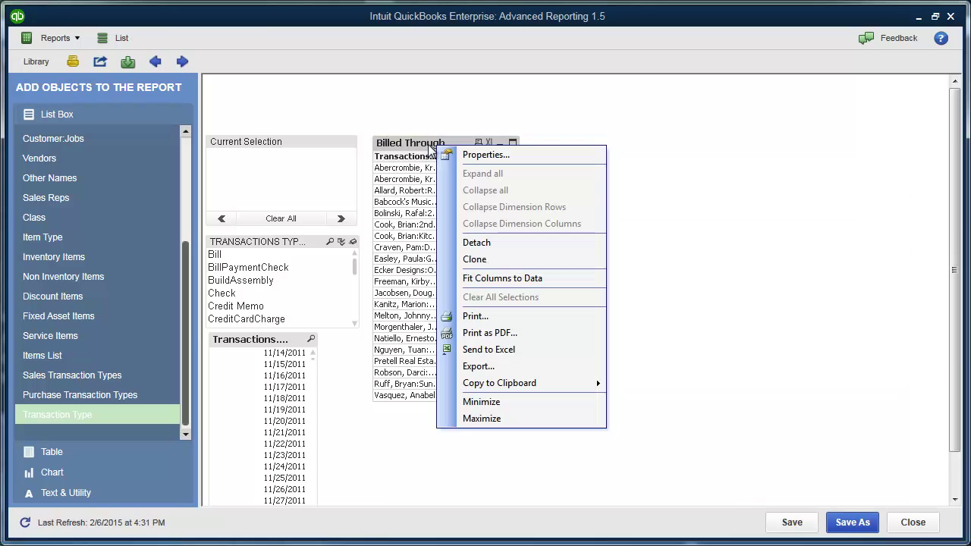
left_click(472, 155)
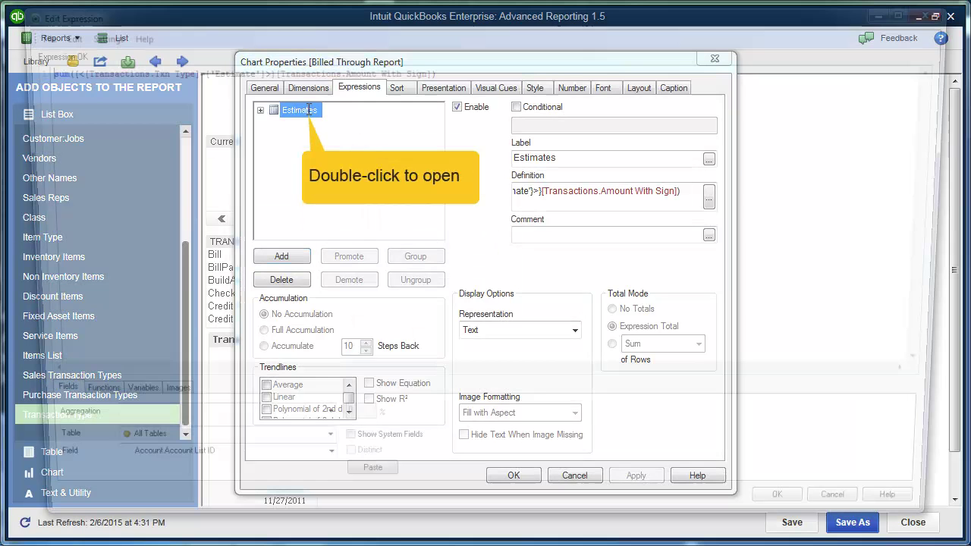
double_click(308, 110)
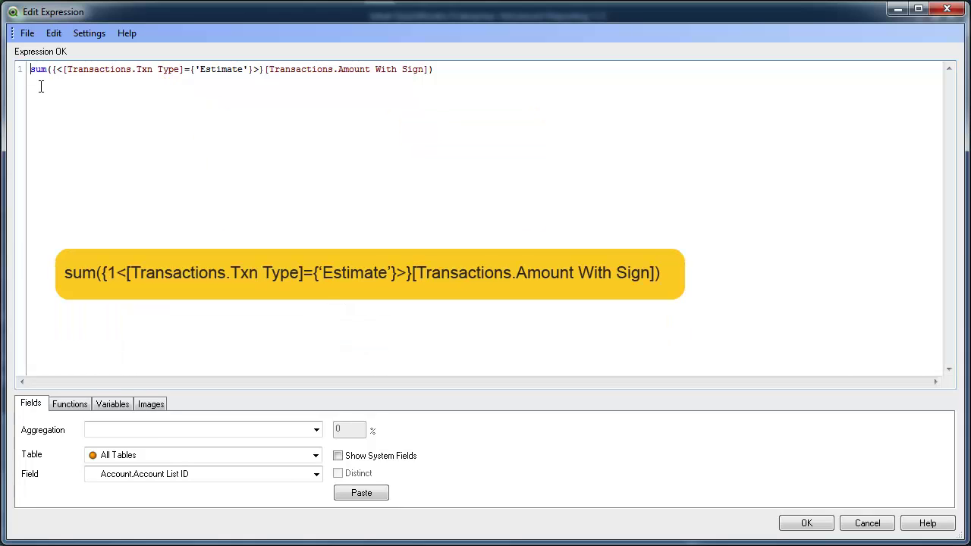
left_click(58, 69)
type("1")
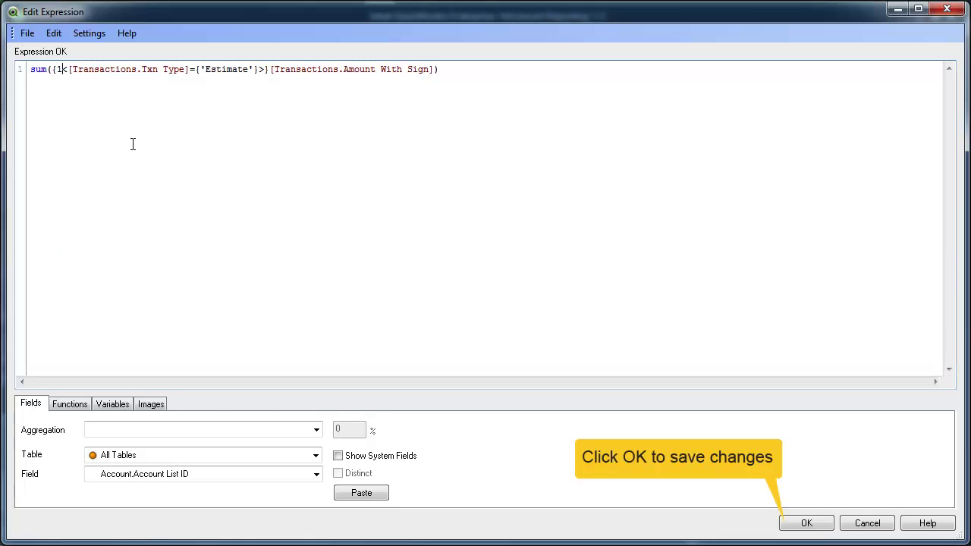
left_click(806, 524)
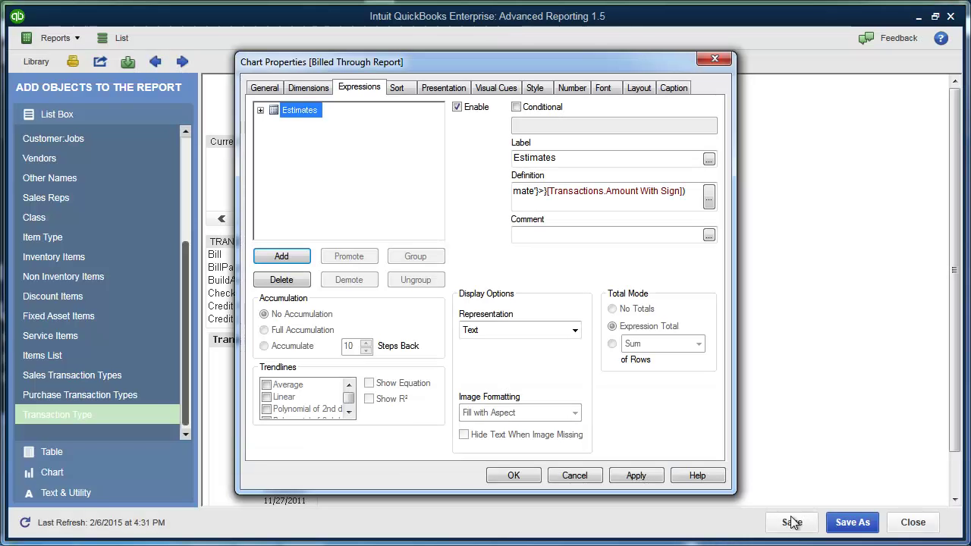
Apply the change, test date filters 11/15, 11/16 and 11/17/2011 against Estimates, then clear the selection.
left_click(516, 475)
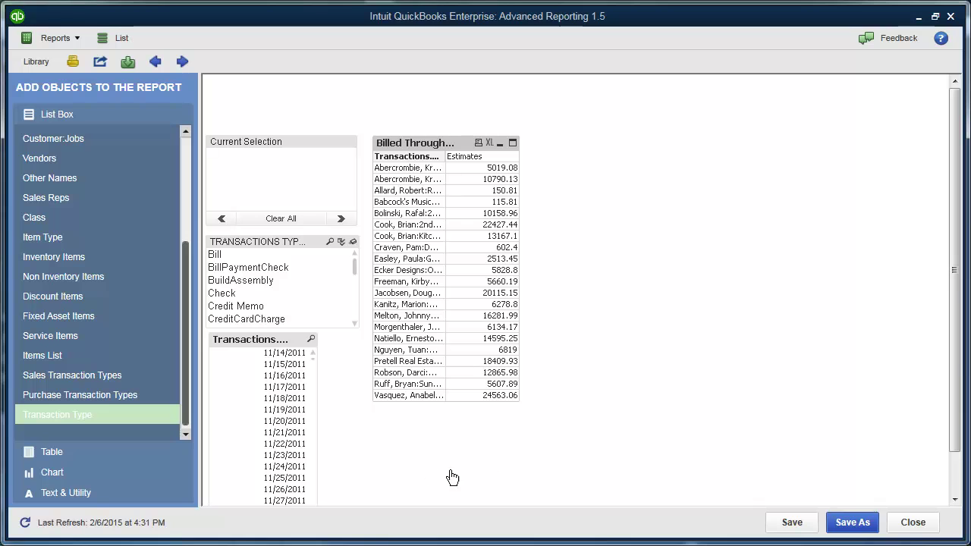
left_click(277, 364)
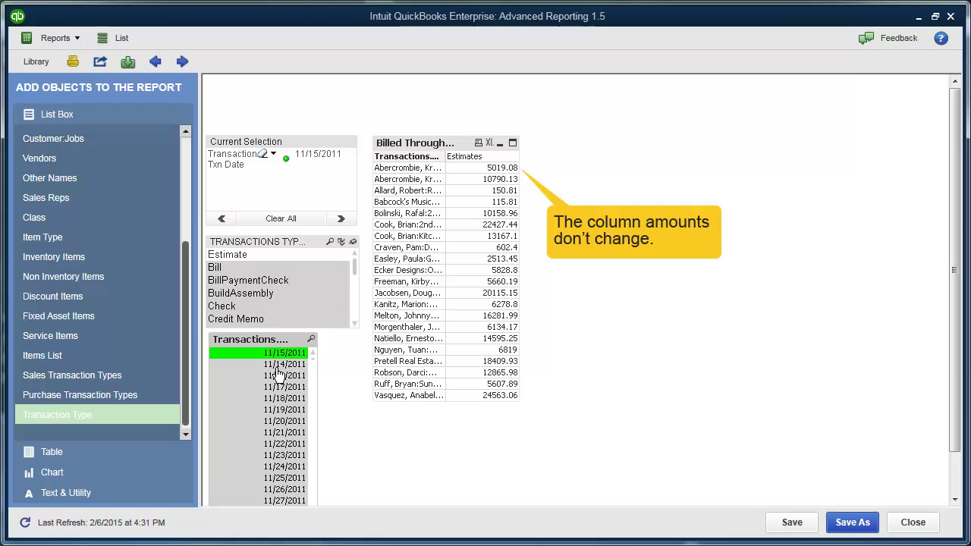
left_click(279, 376)
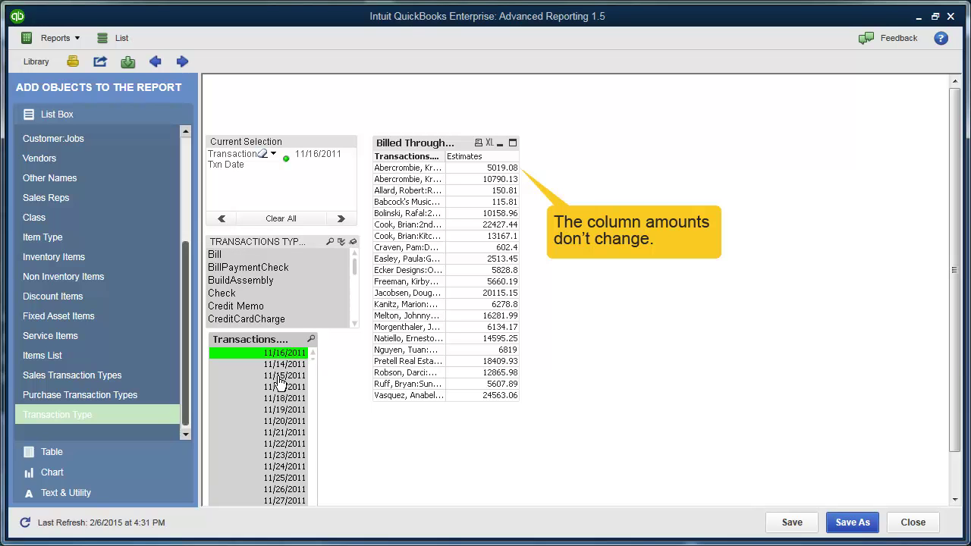
left_click(280, 388)
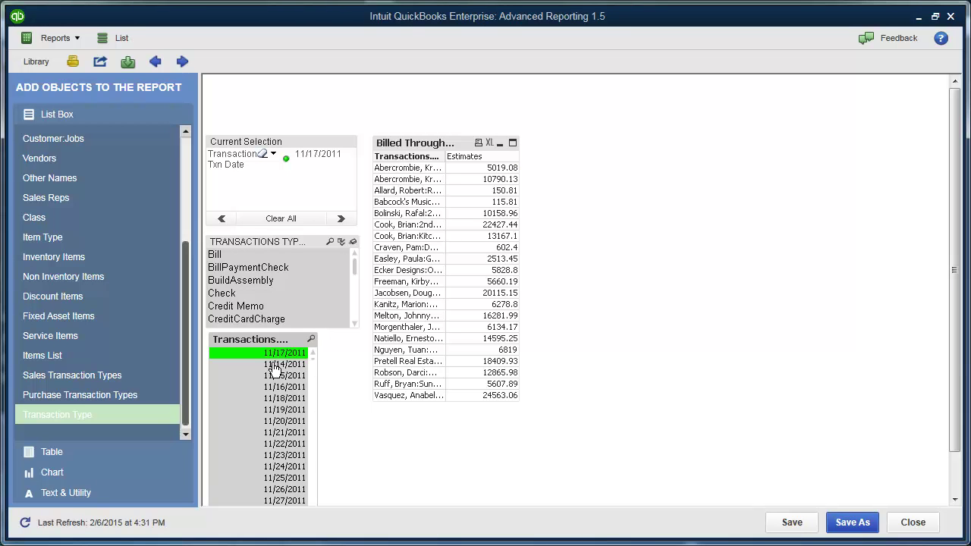
left_click(276, 219)
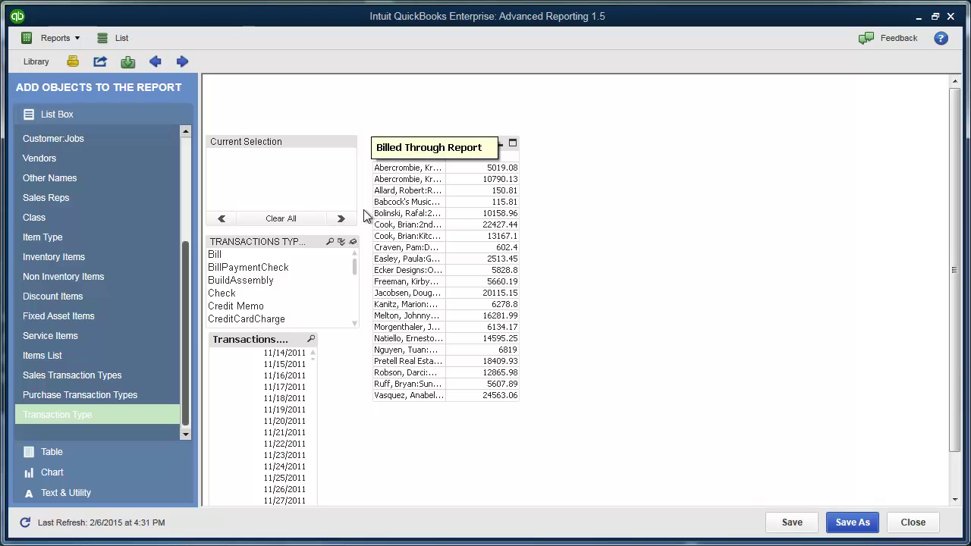
Add a new expression to the Billed Through table and paste in the Estimate sum formula.
right_click(428, 148)
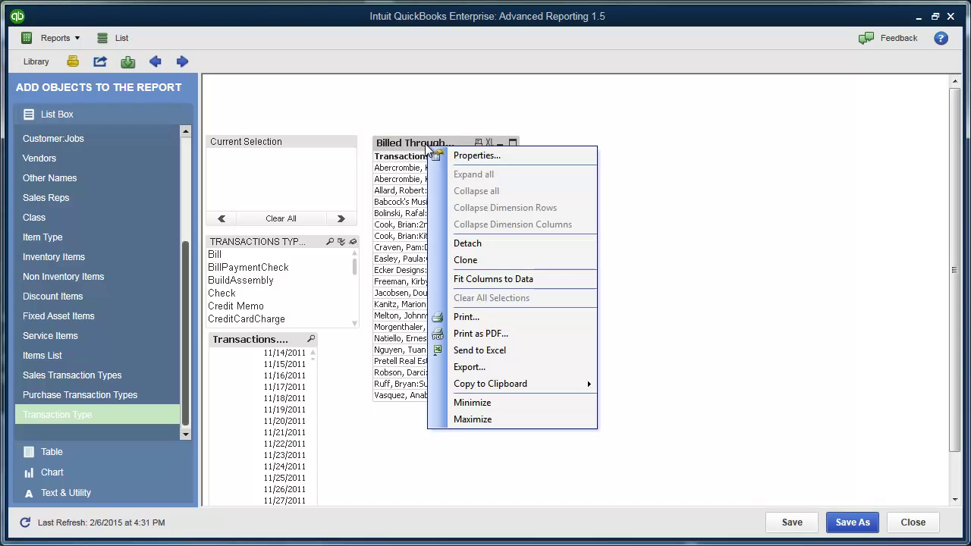
left_click(478, 156)
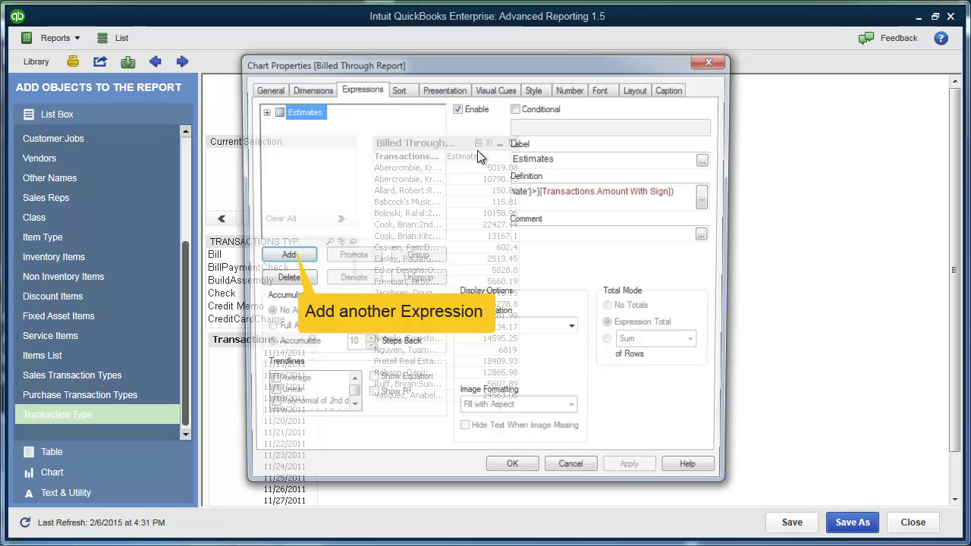
left_click(290, 258)
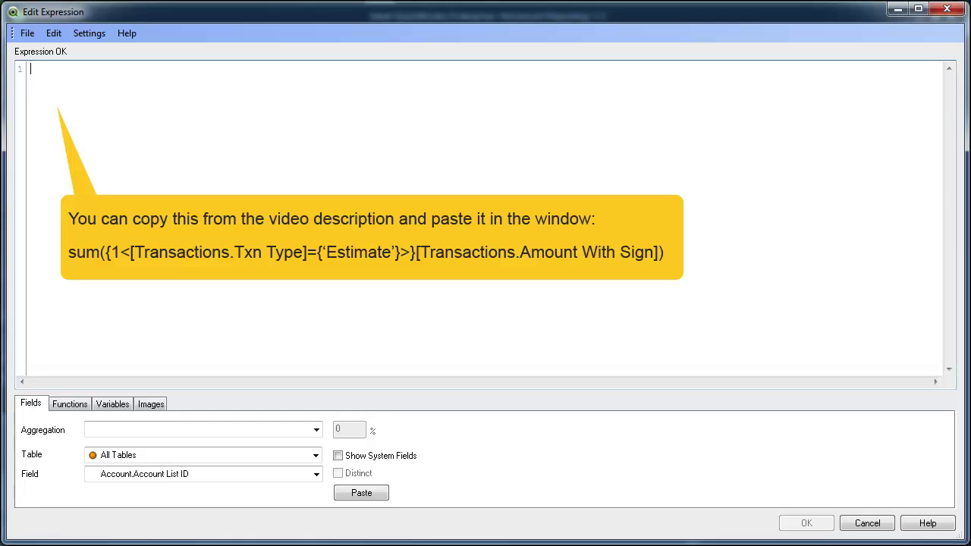
right_click(33, 63)
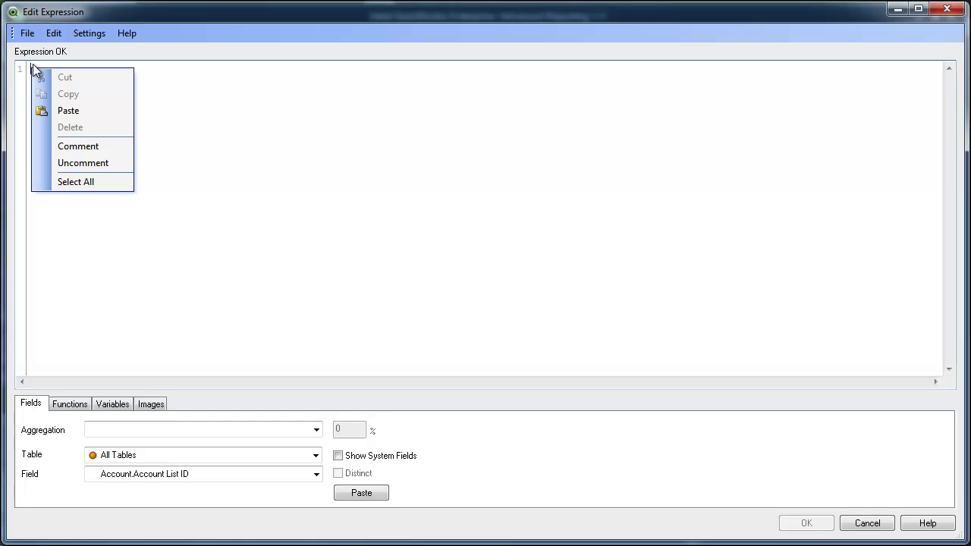
left_click(68, 109)
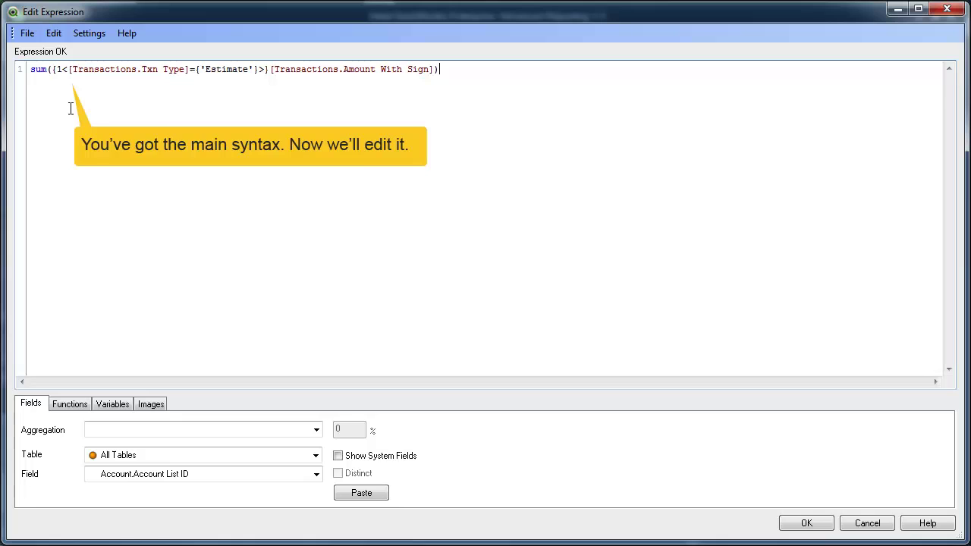
Rewrite the pasted formula without the 1, summing Invoice amounts with Txn Date 06/29/2013.
left_click(65, 69)
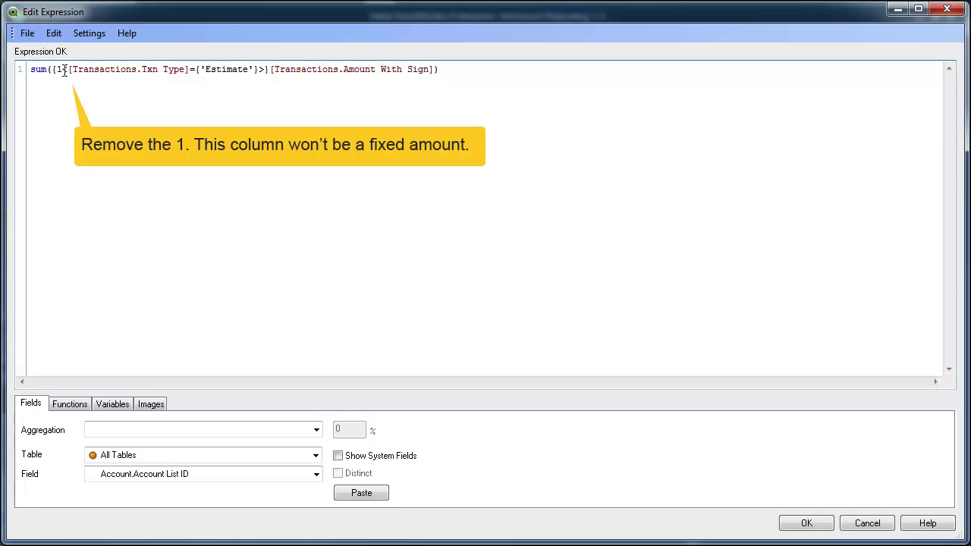
key("BackSpace")
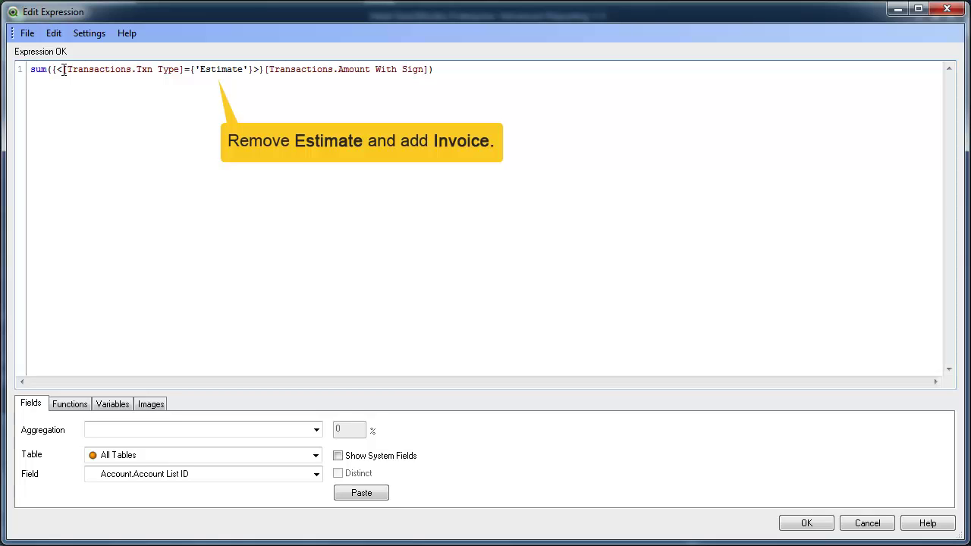
left_click_drag(244, 69, 201, 69)
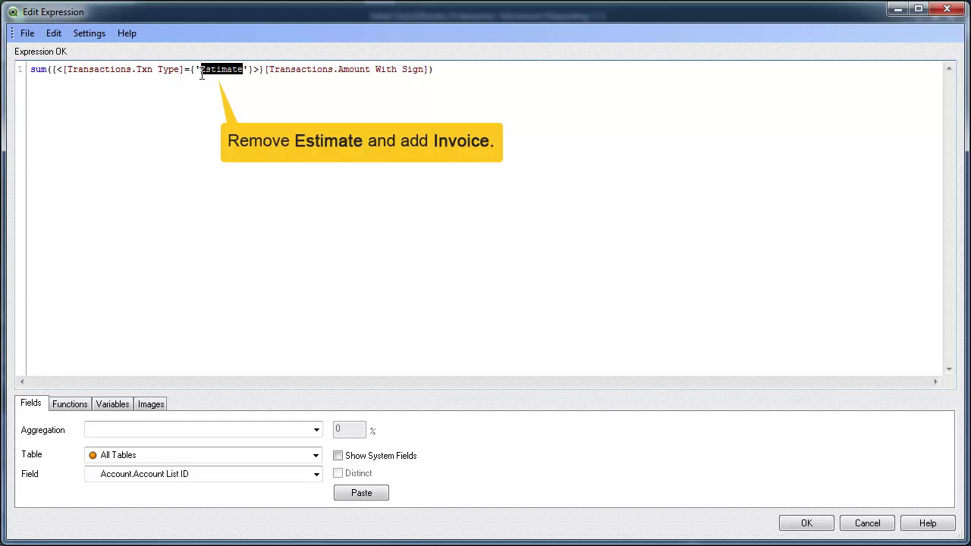
type("Invoice")
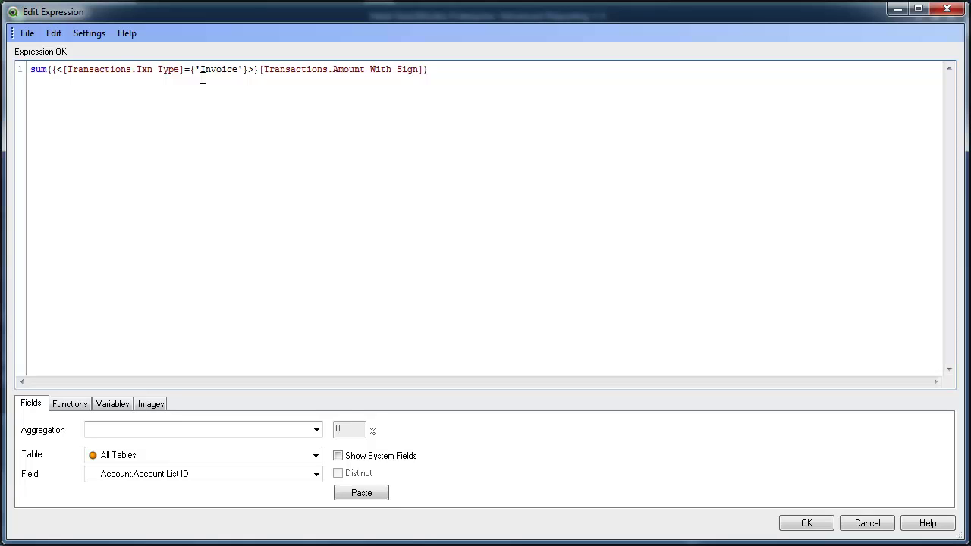
left_click(250, 69)
type(",Tran")
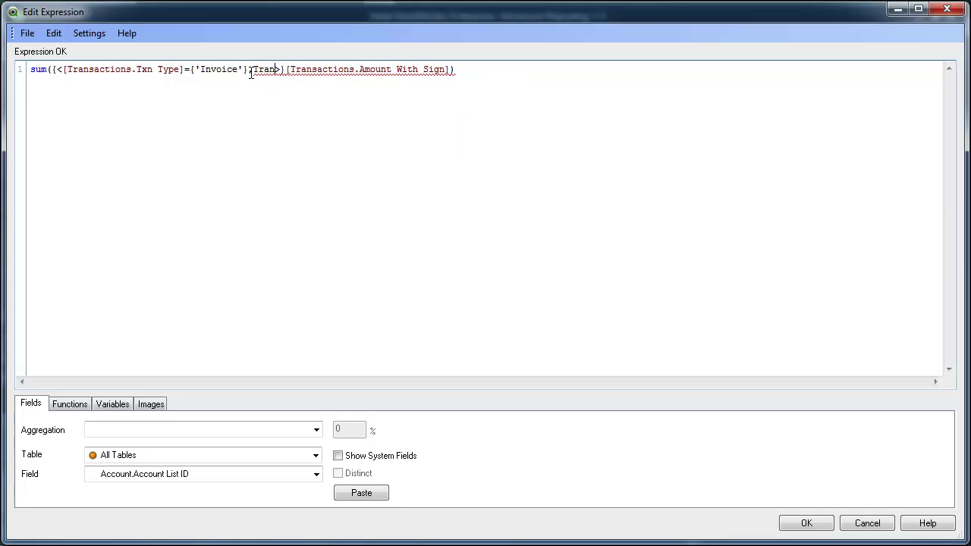
type("sactions.")
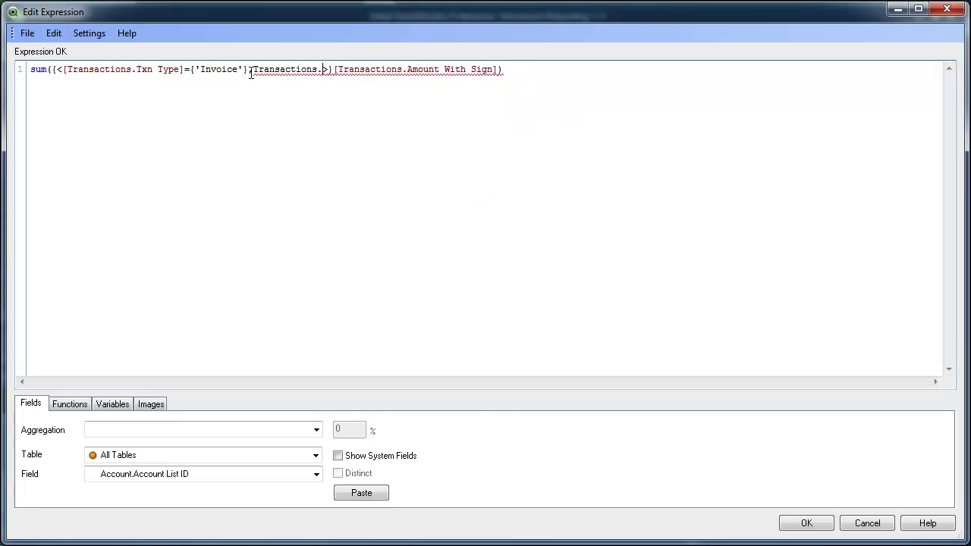
type("Txn")
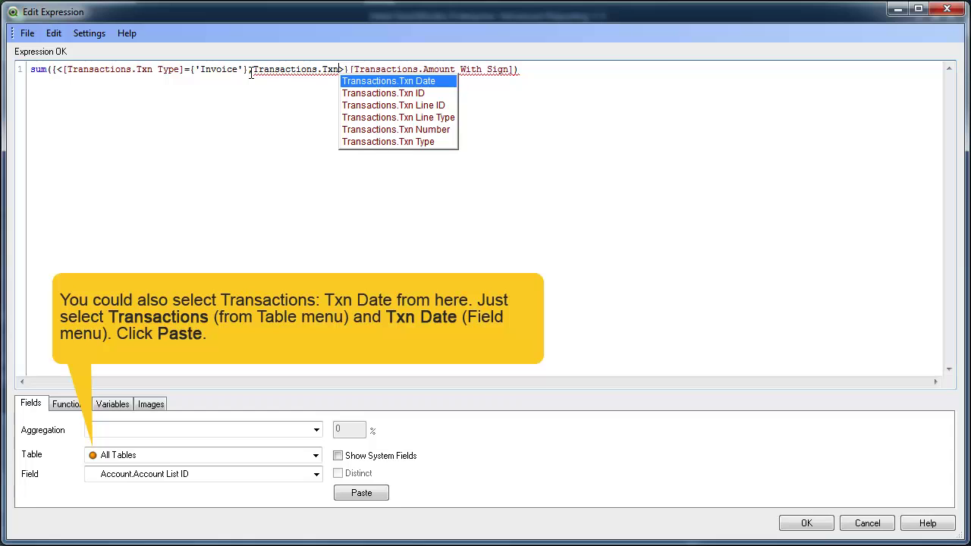
key("Return")
type("={''")
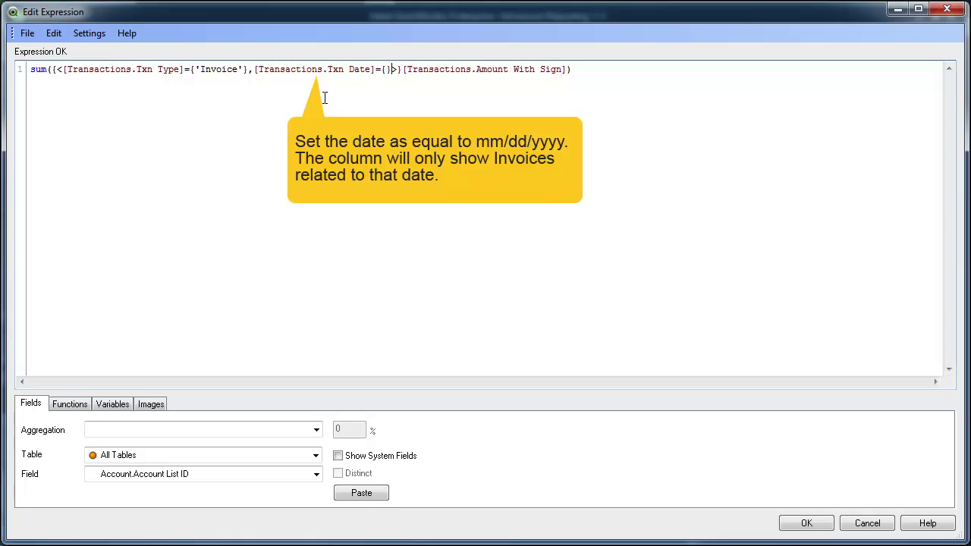
type("06/29")
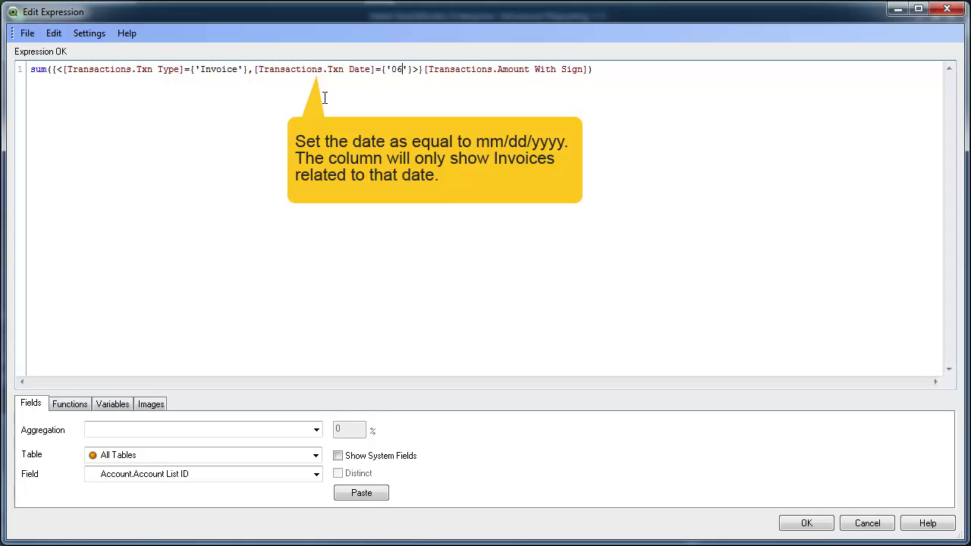
type("/2013")
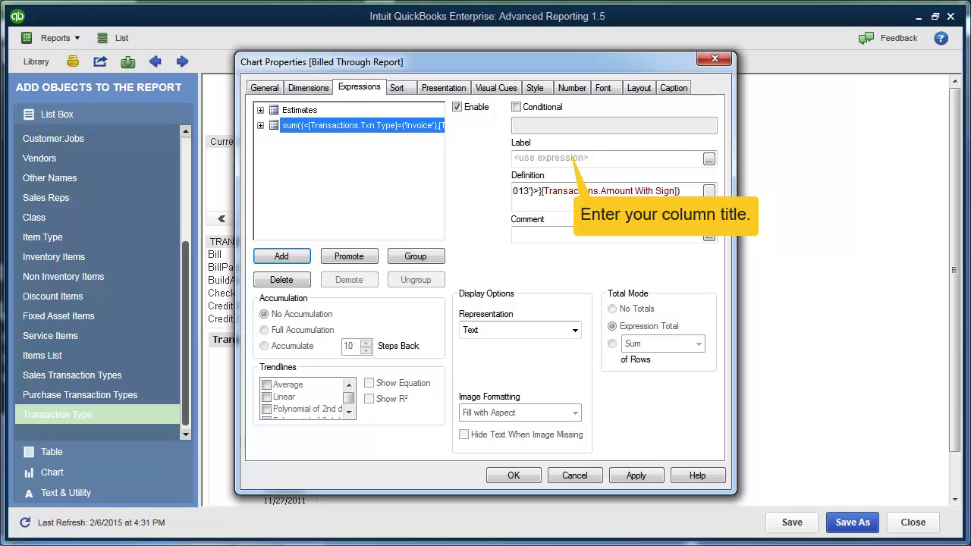
Label the new expression 'Billed Thru' and confirm it.
left_click(567, 158)
type("Billed Thru")
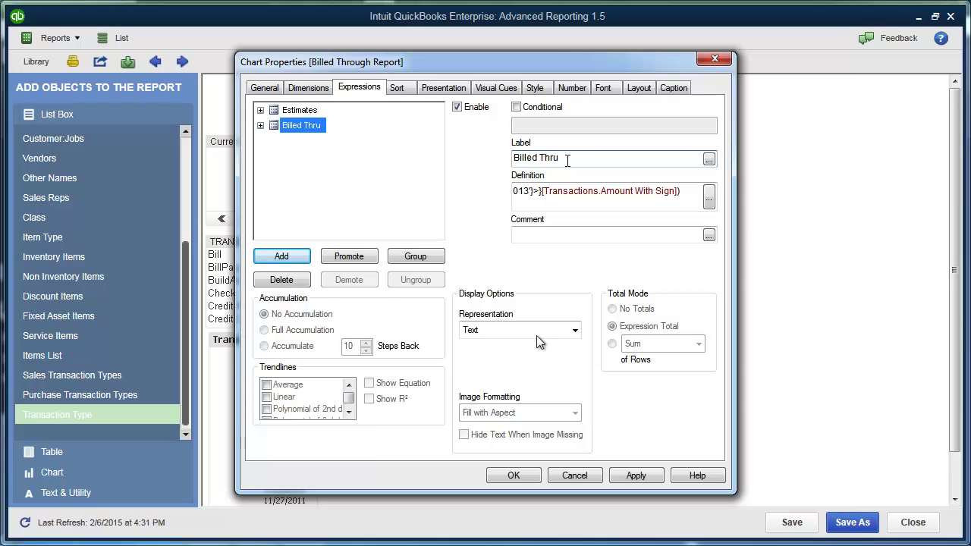
left_click(531, 474)
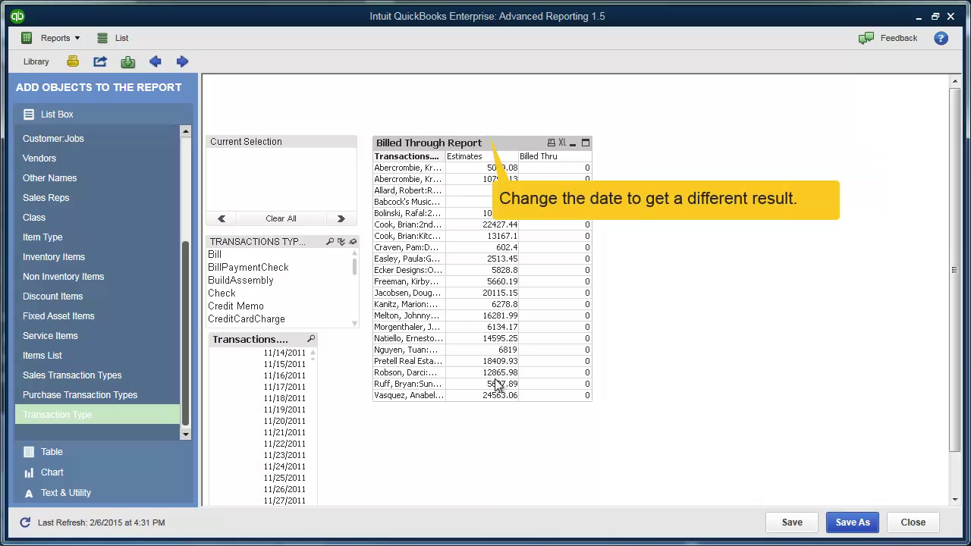
Change the Billed Thru expression's date from 06/29/2013 to 06/30/2013.
right_click(484, 148)
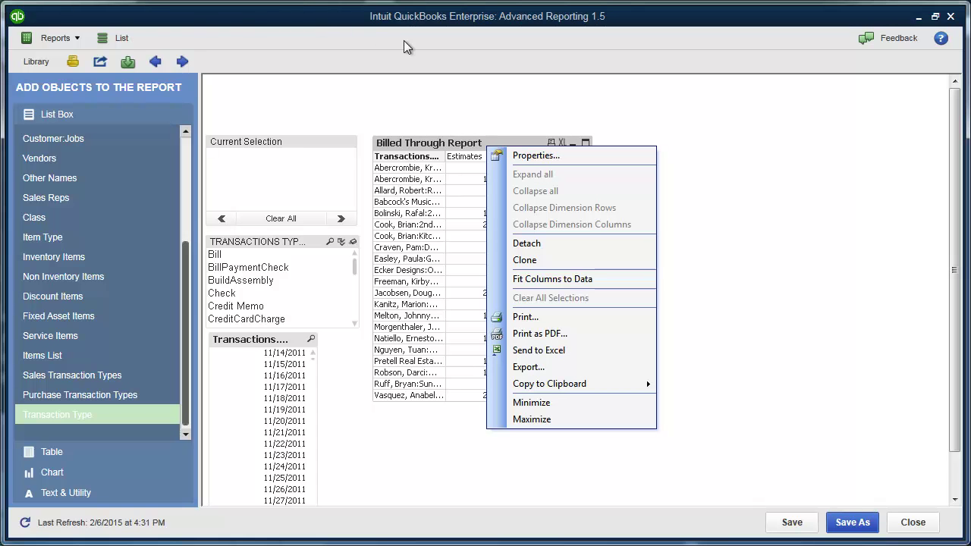
left_click(533, 158)
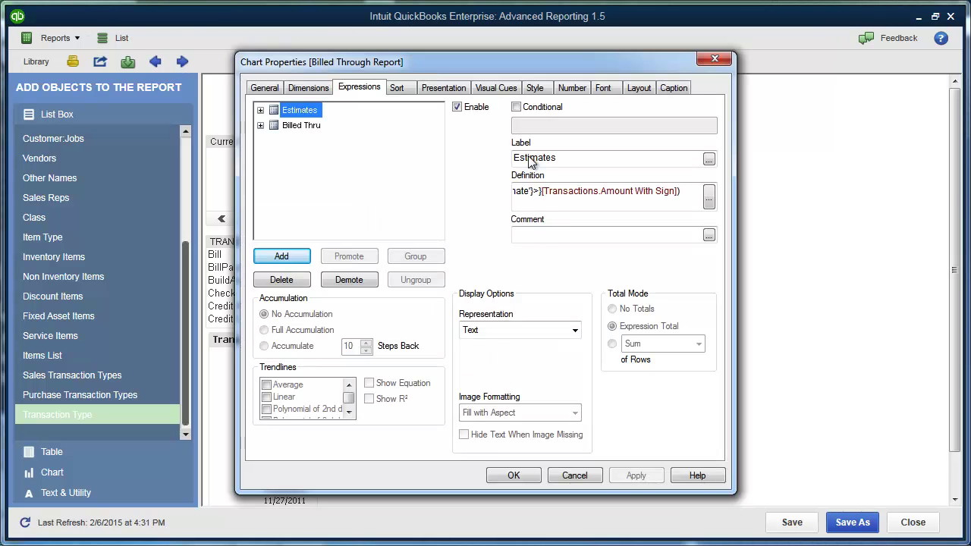
left_click(299, 127)
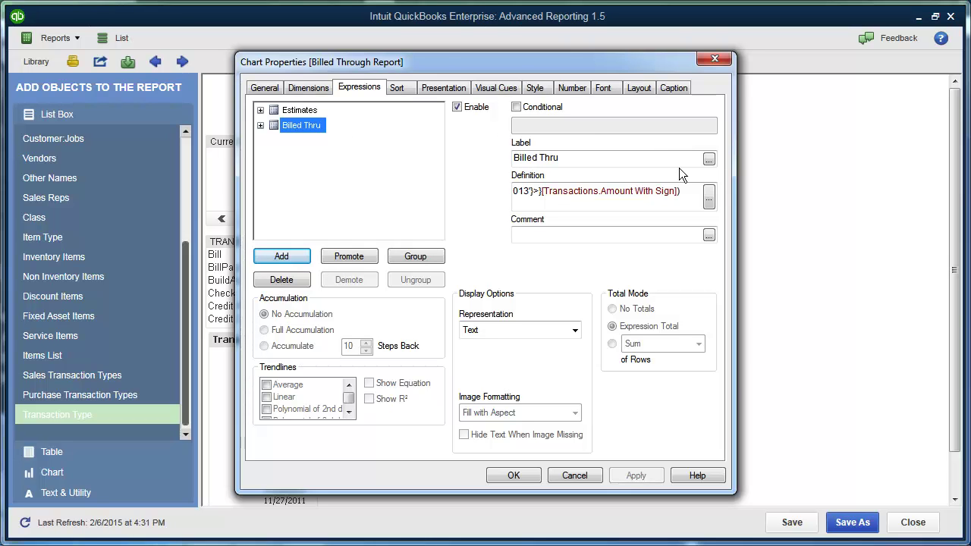
left_click(708, 197)
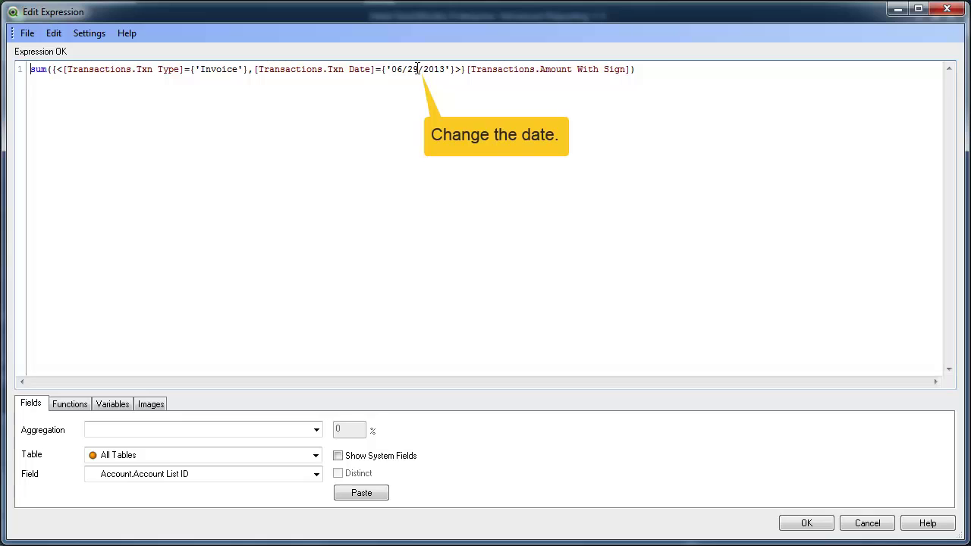
left_click(417, 69)
key("BackSpace")
key("BackSpace")
type("3")
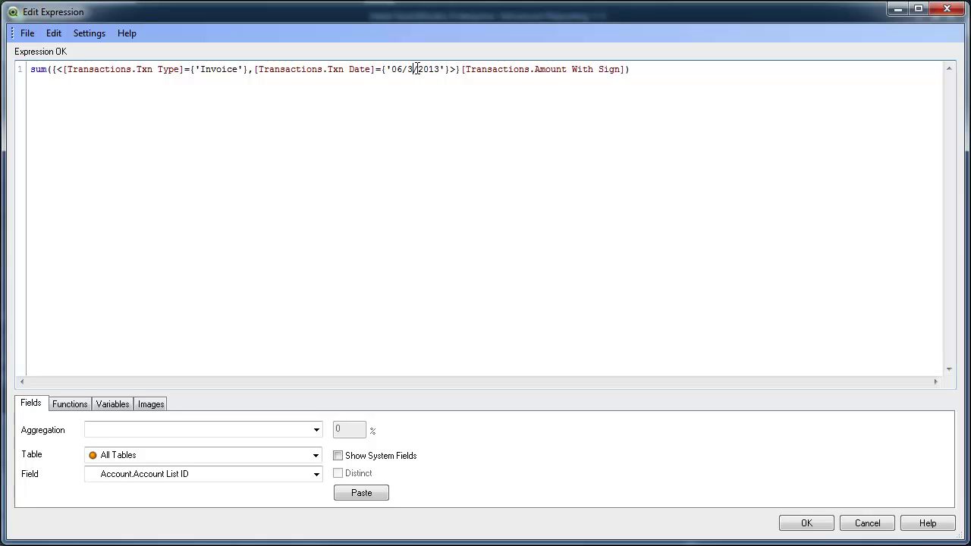
type("0")
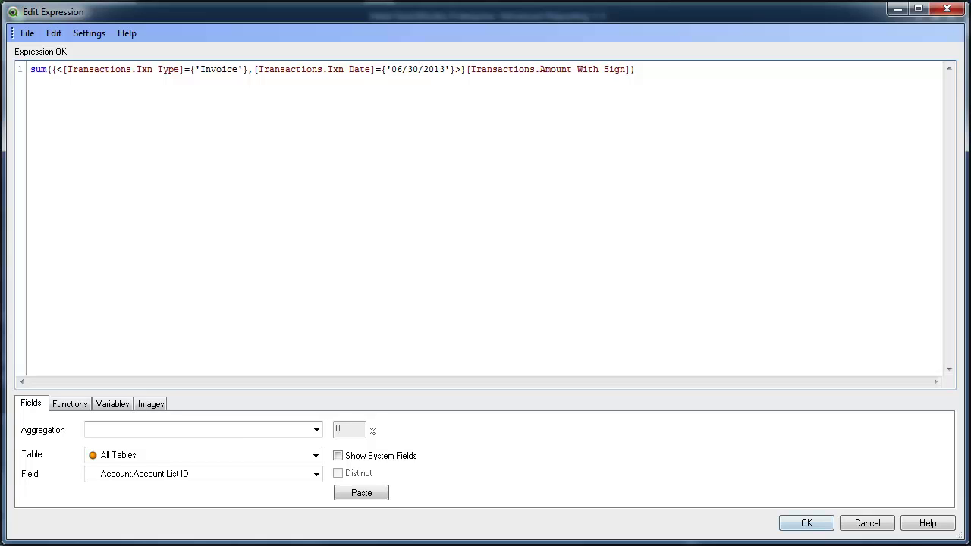
left_click(783, 524)
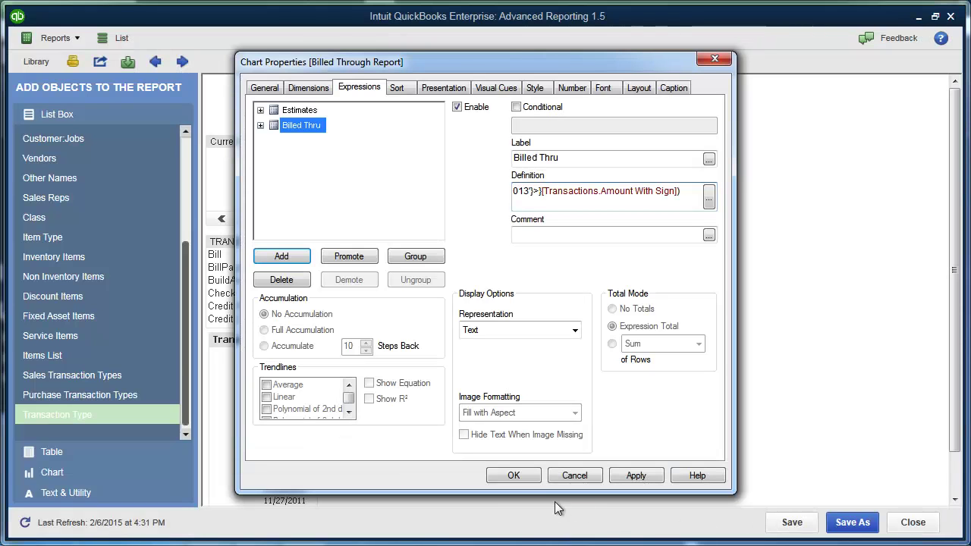
Close Chart Properties so Billed Thru updates, showing 643.6 for one customer.
left_click(513, 476)
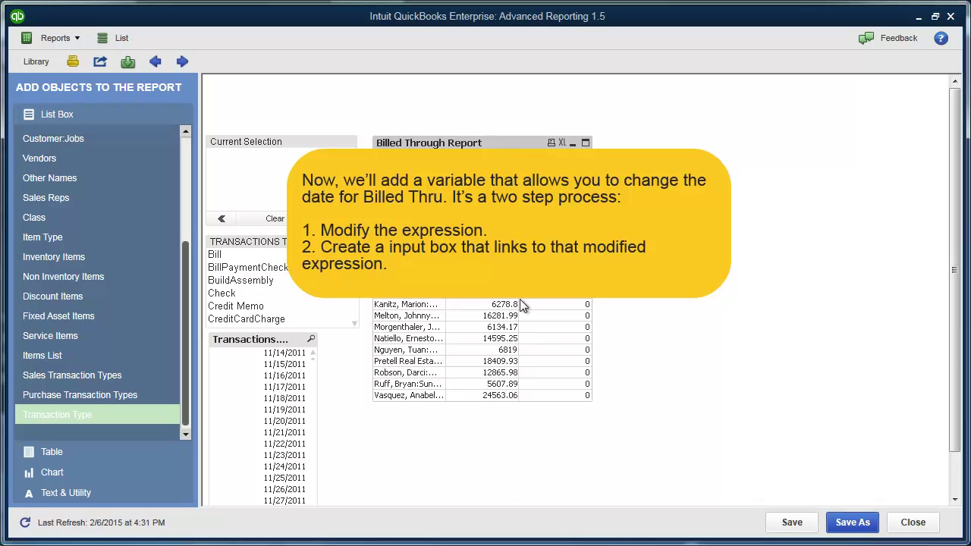
Replace the fixed date 06/30/2013 in the Billed Thru formula with $(BTD).
right_click(522, 140)
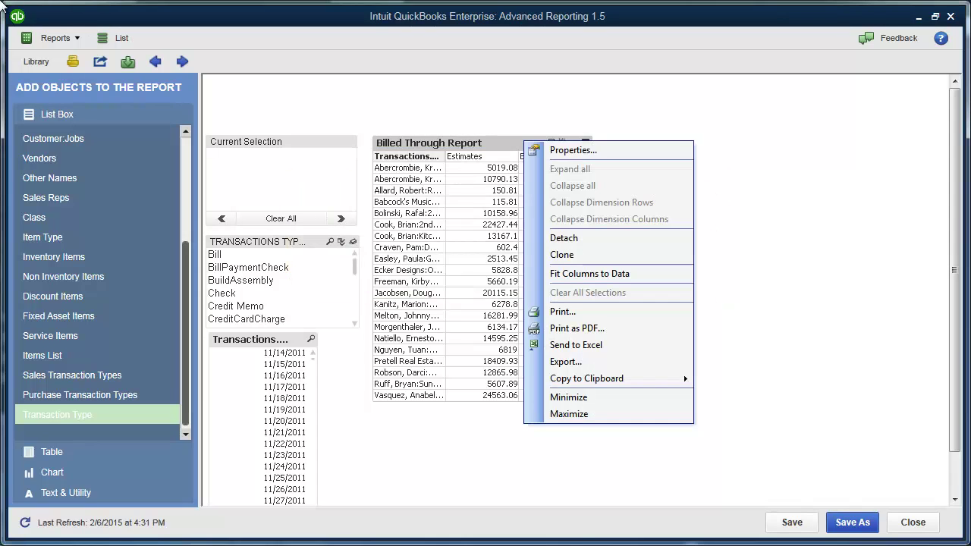
left_click(563, 151)
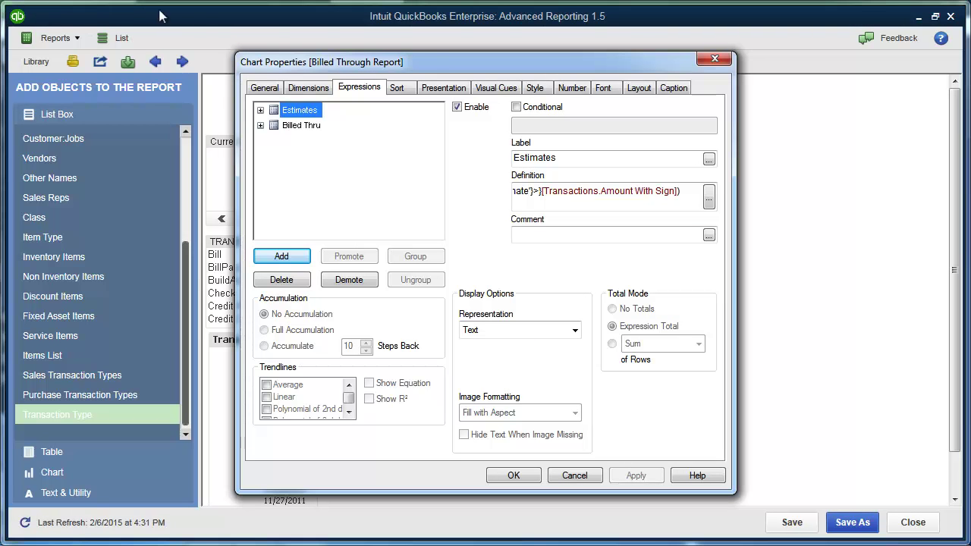
left_click(311, 124)
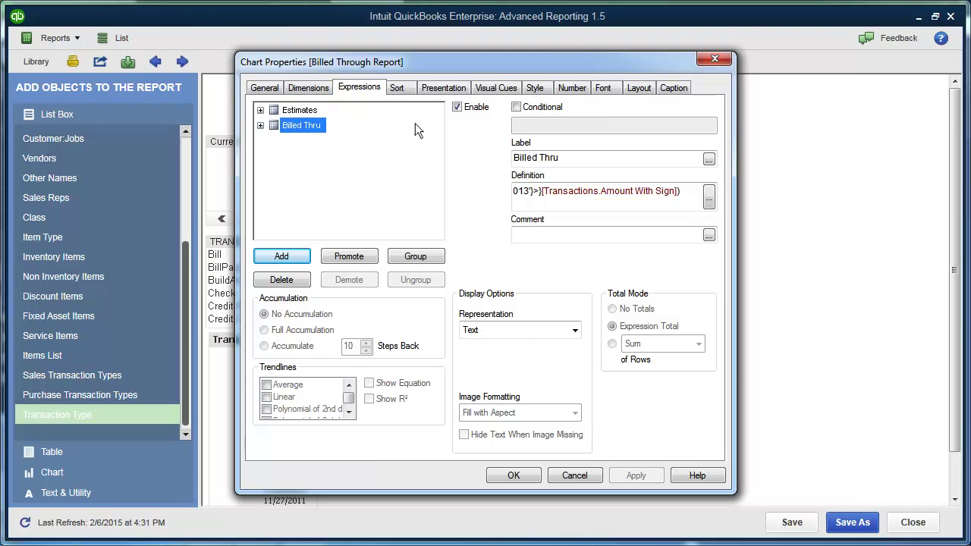
left_click(709, 195)
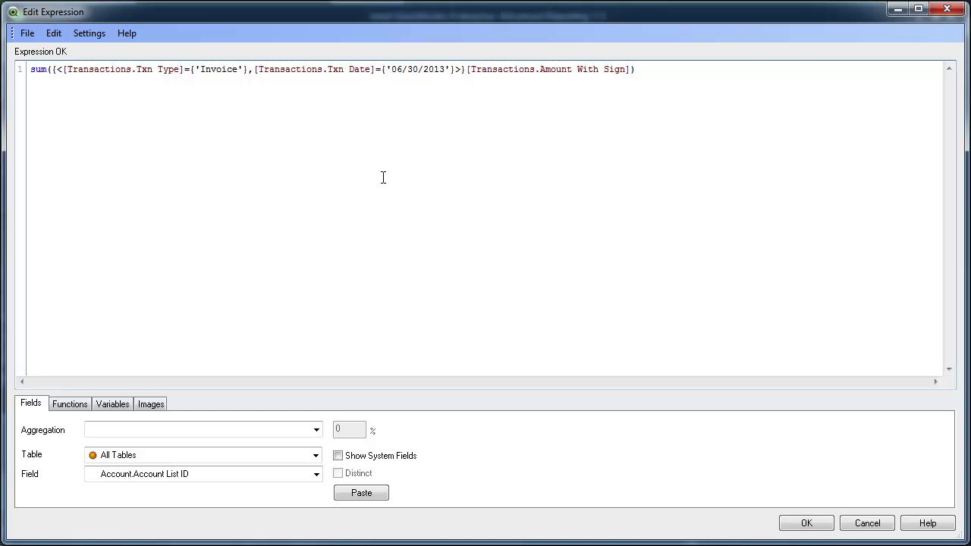
left_click_drag(446, 69, 396, 75)
key("Delete")
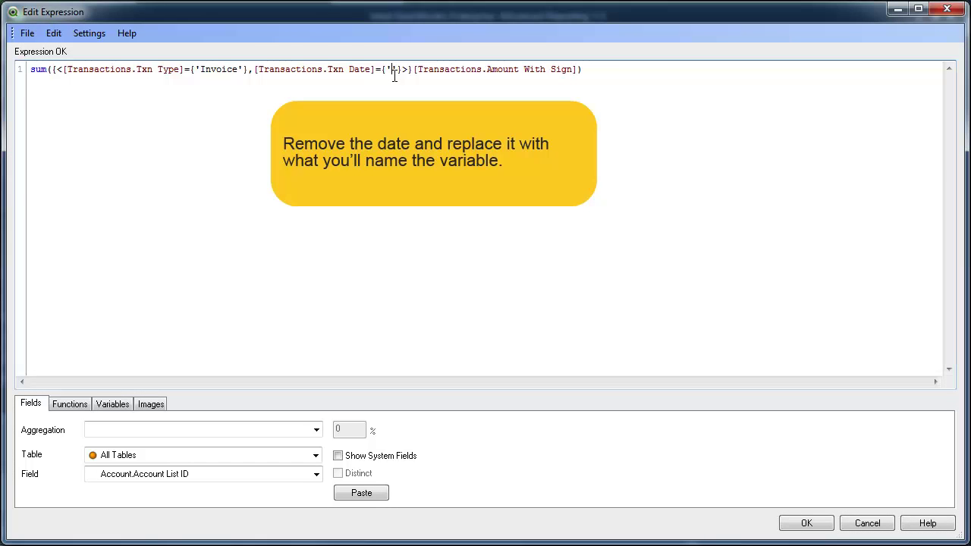
type("$(BTD)")
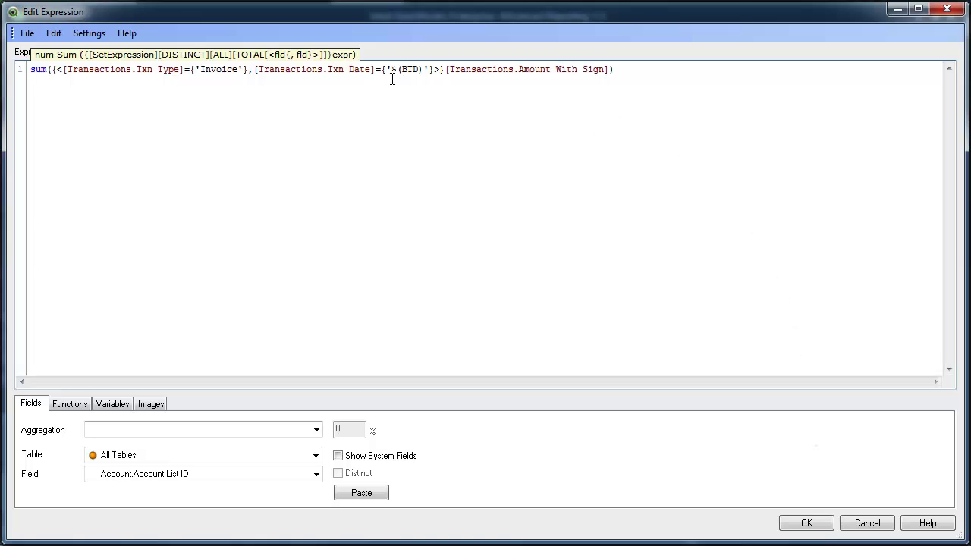
left_click(813, 522)
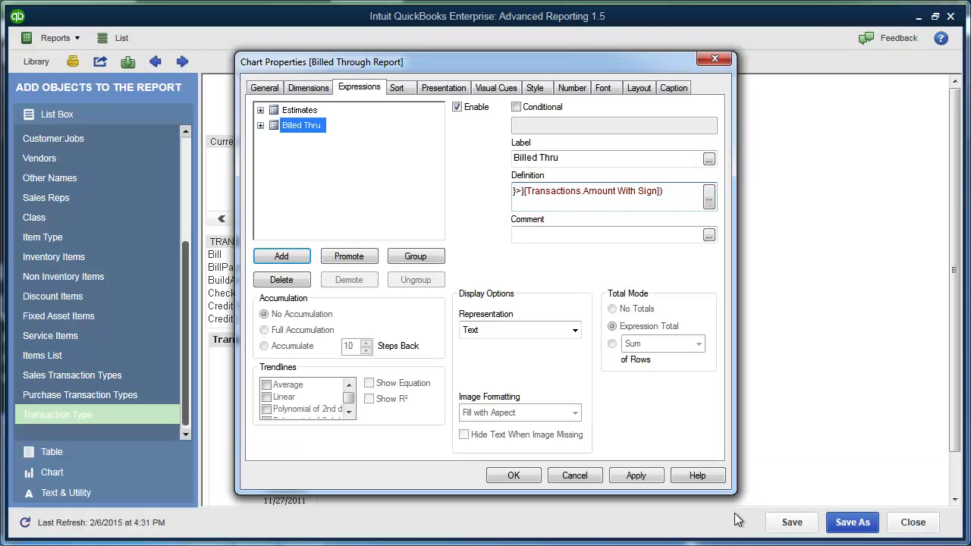
Apply the chart changes and add an input box for a new variable named BTD.
left_click(513, 475)
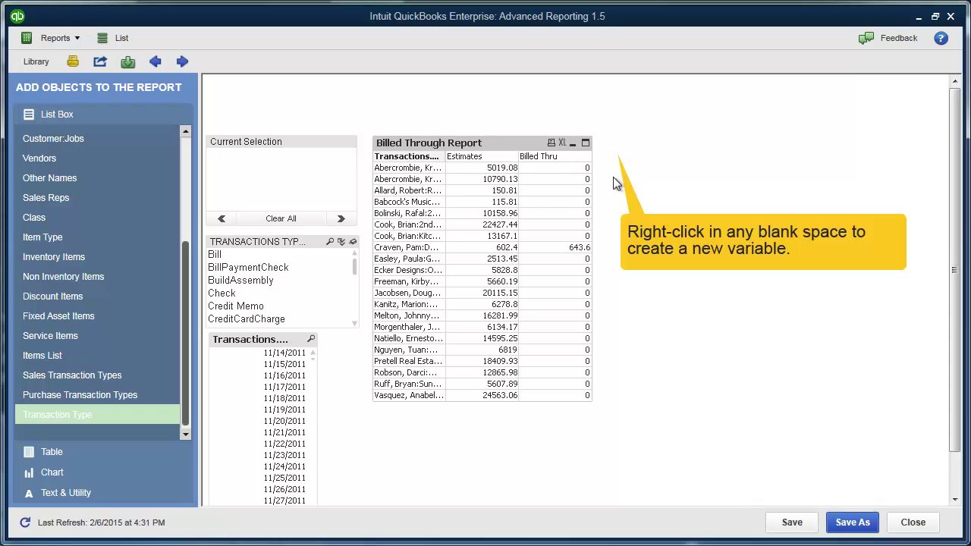
right_click(616, 183)
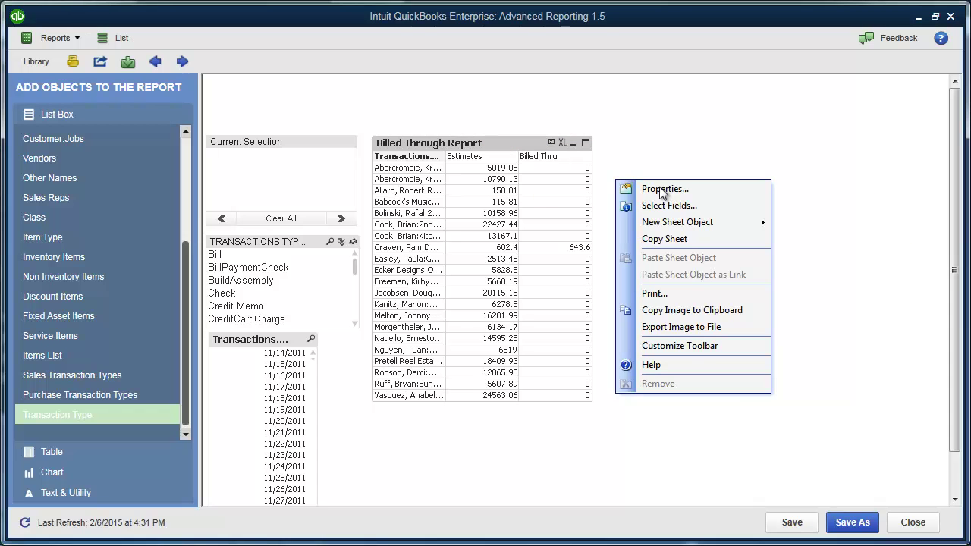
mouse_move(672, 221)
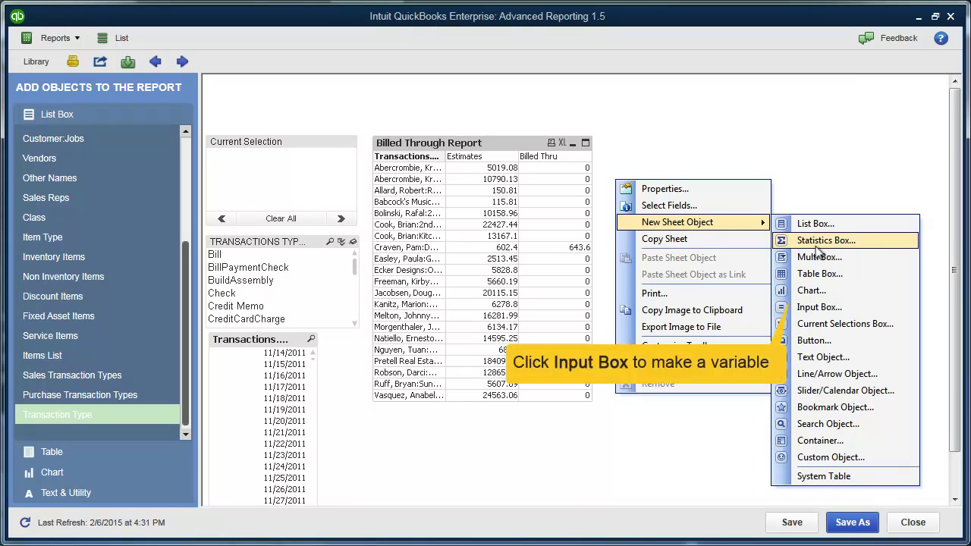
left_click(821, 310)
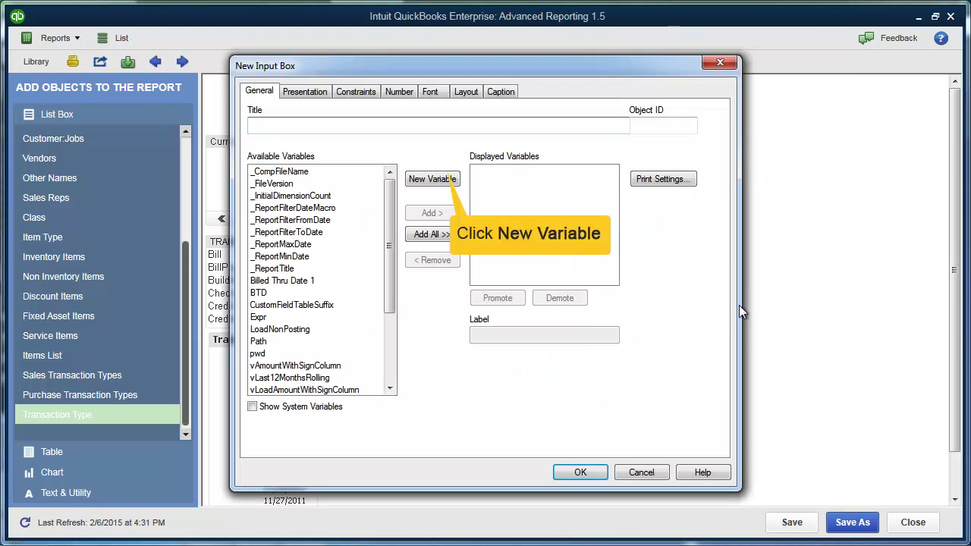
left_click(443, 182)
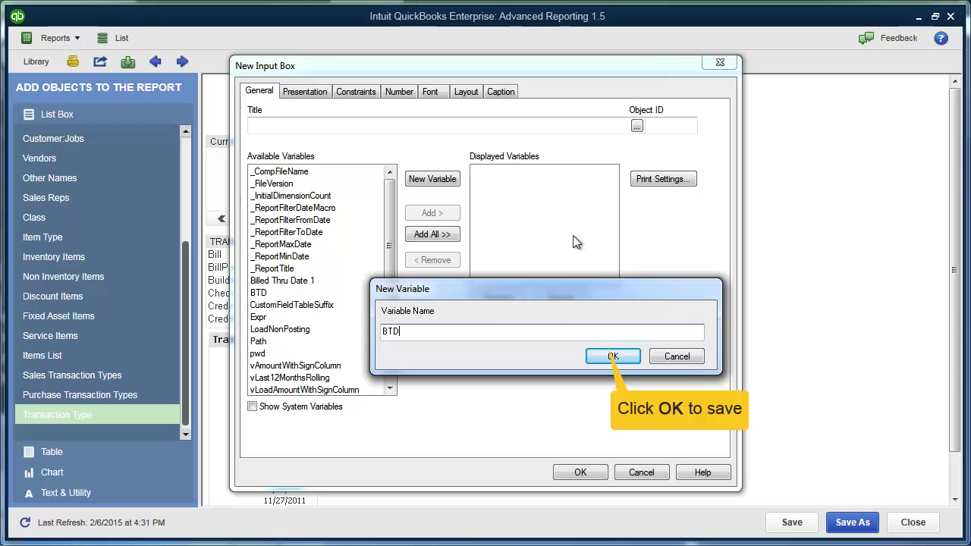
left_click(612, 356)
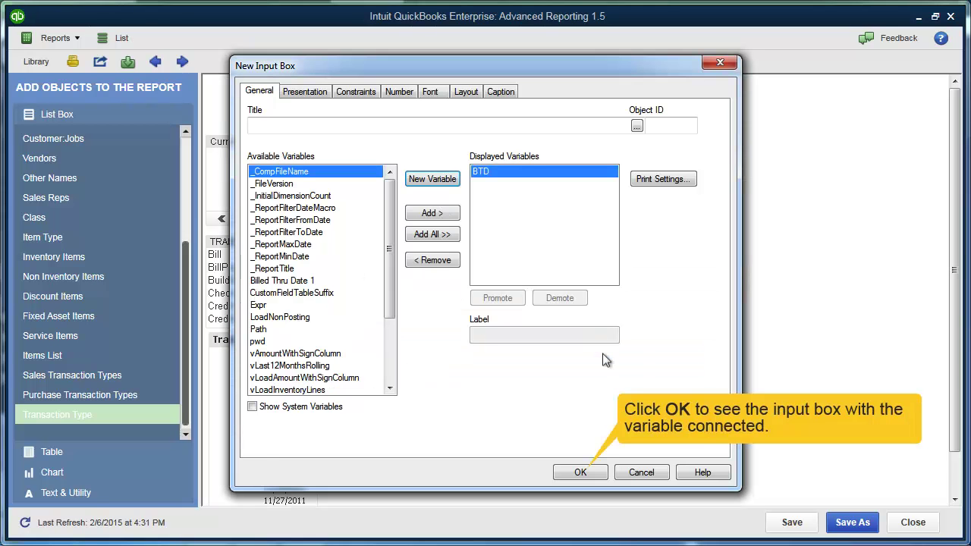
left_click(580, 471)
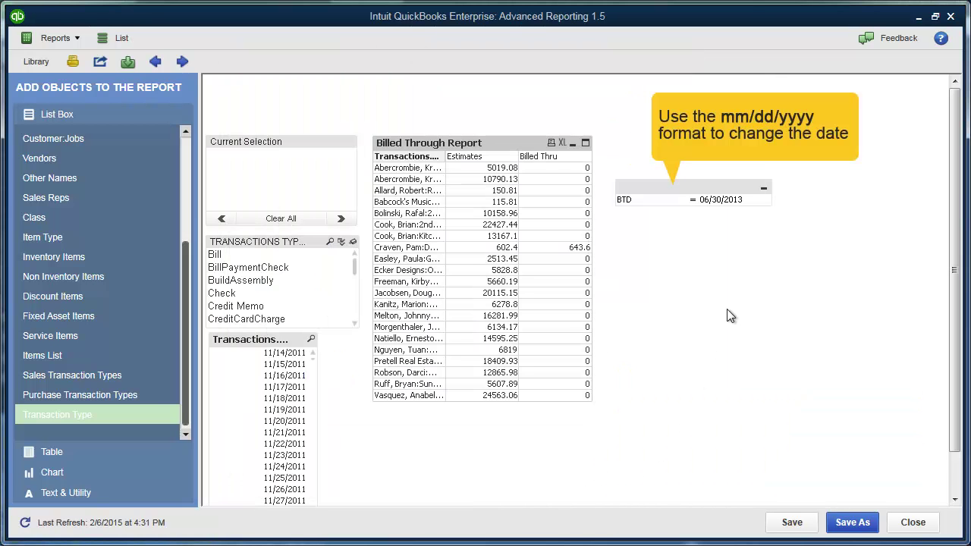
Enter 11/11/2011 as the BTD date.
left_click(732, 201)
type("11/11/2011")
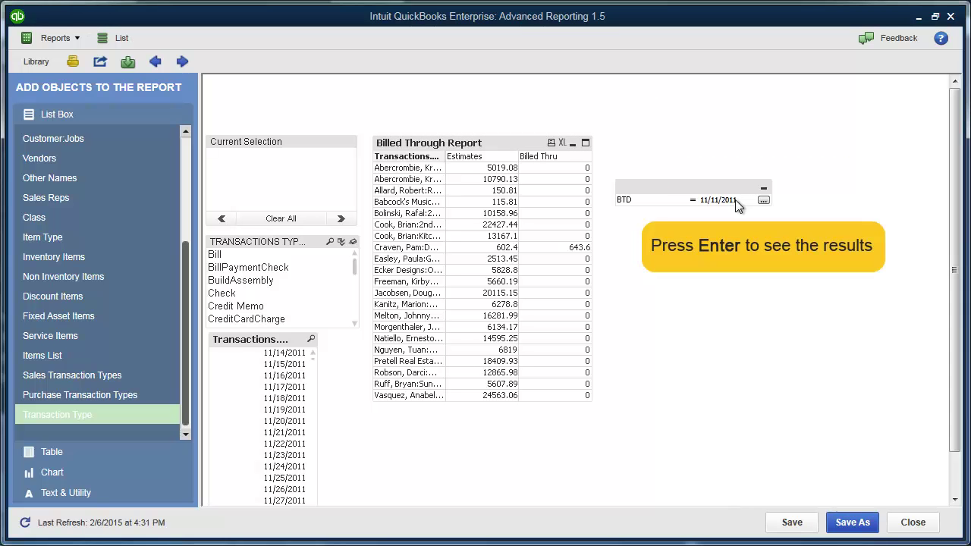
key("Return")
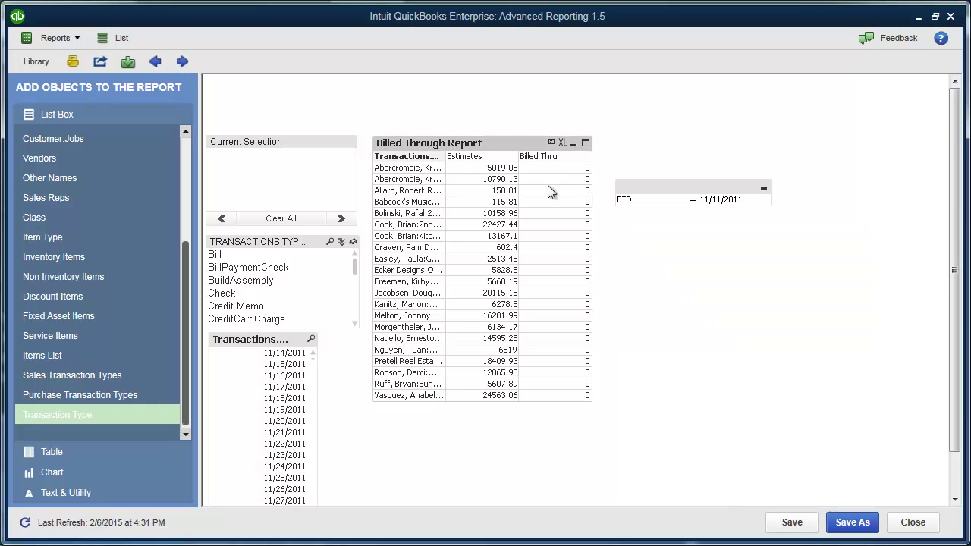
Change Billed Thru's Txn Date condition to "<=$(='$(BTD)')" to total invoices through BTD.
right_click(488, 143)
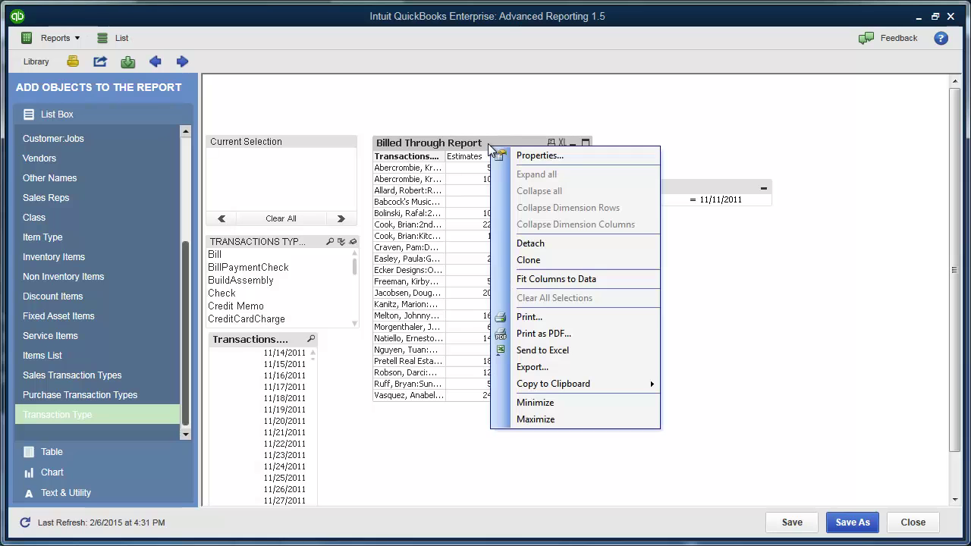
left_click(535, 157)
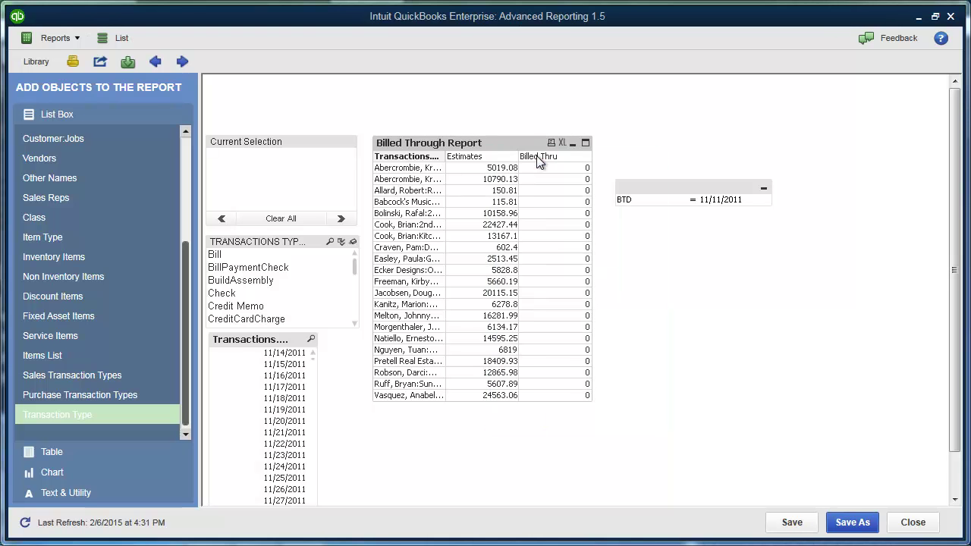
left_click(304, 126)
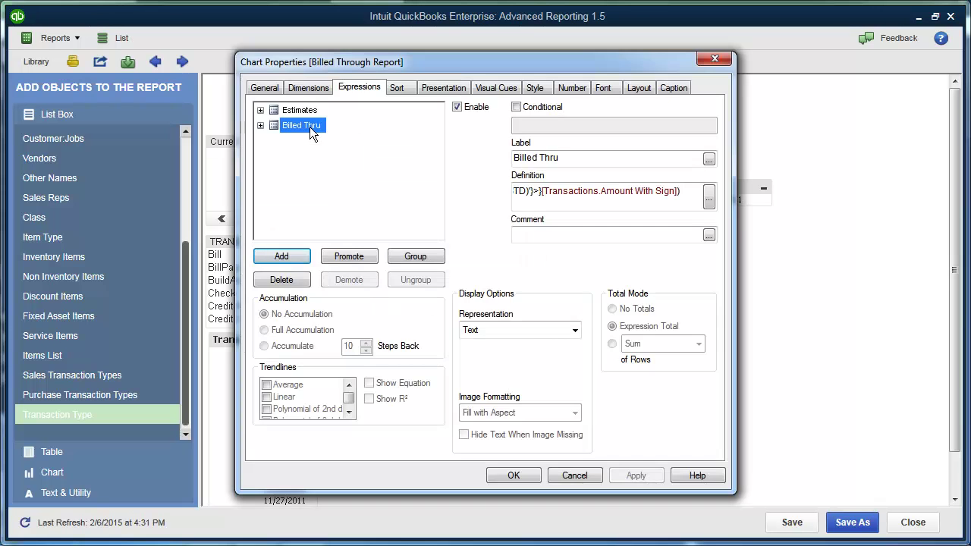
left_click(708, 198)
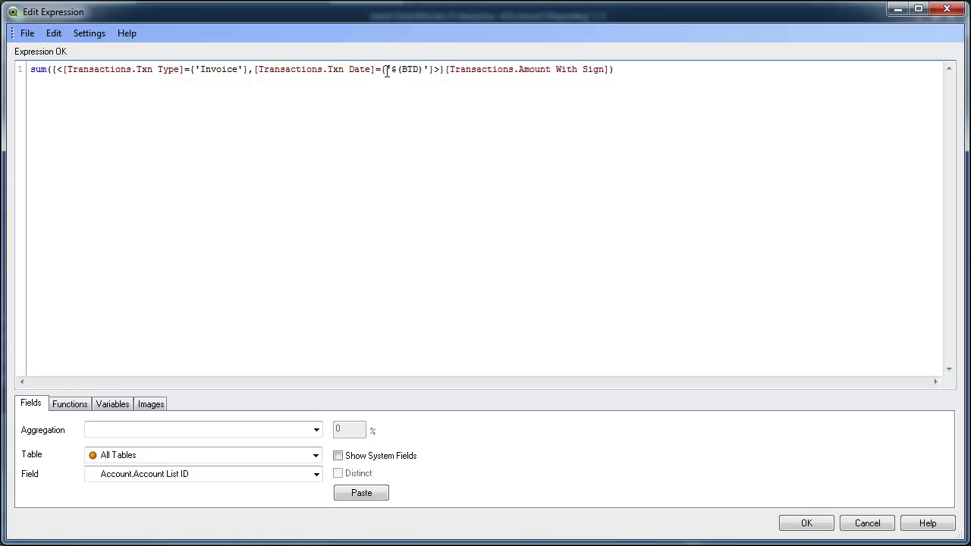
type("\"")
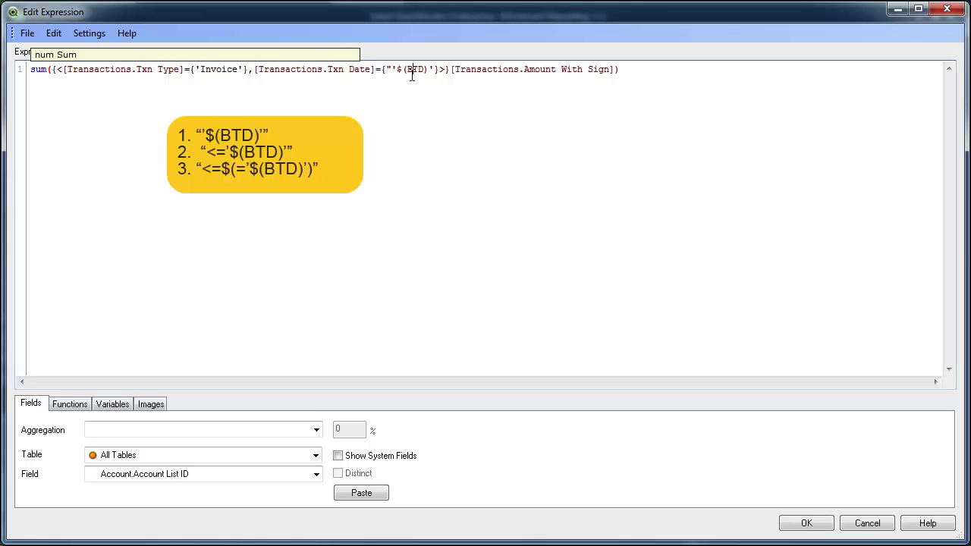
type("\"")
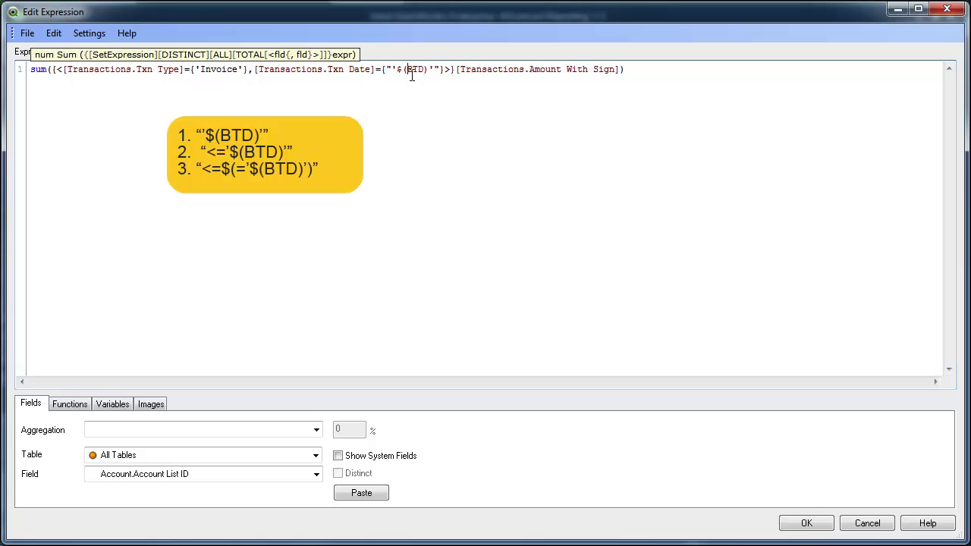
type("<=$(=")
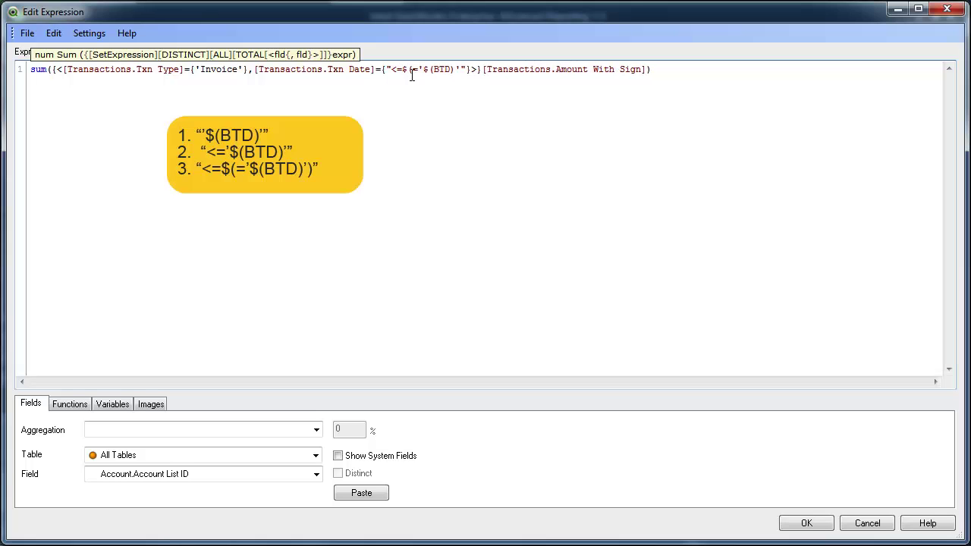
type(")")
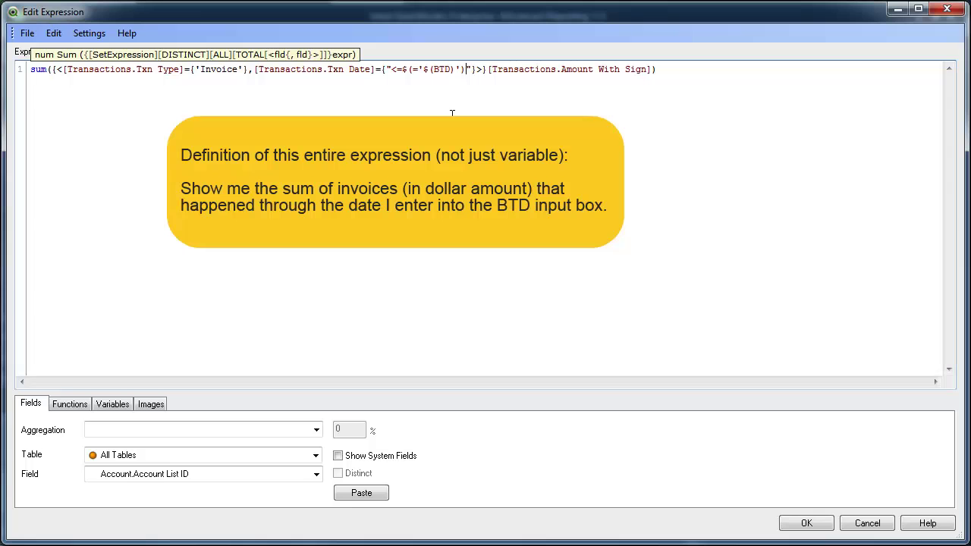
key("Right")
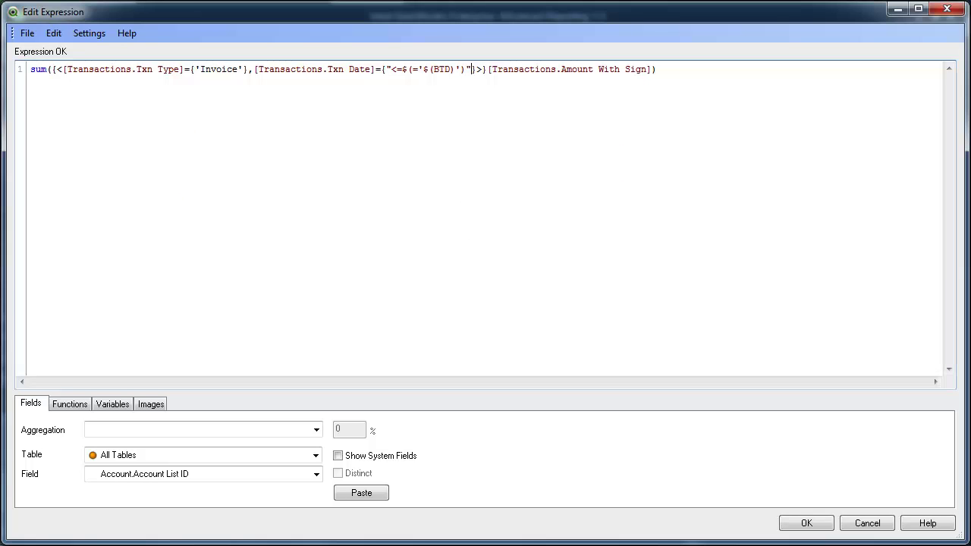
left_click(793, 522)
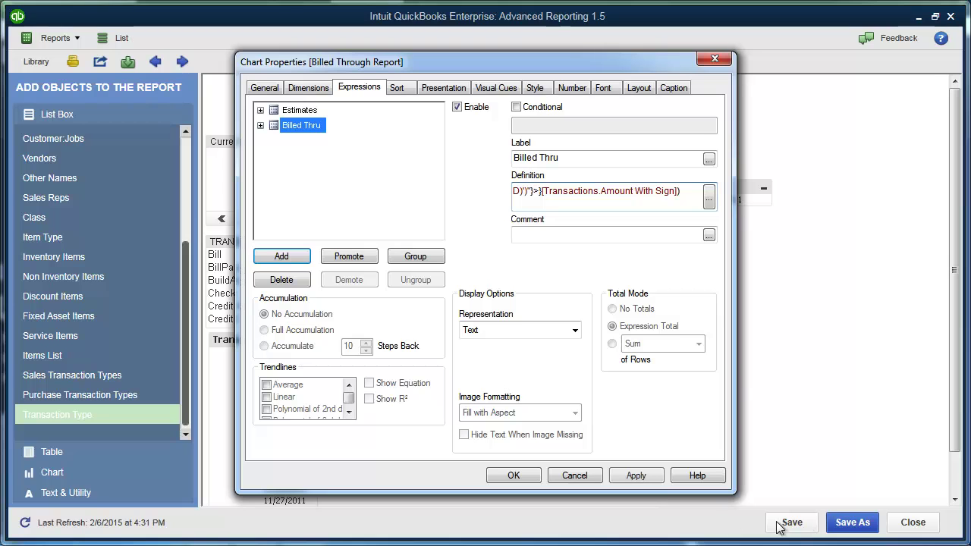
Apply the chart properties and set the BTD input box to 06/30/2013.
left_click(510, 474)
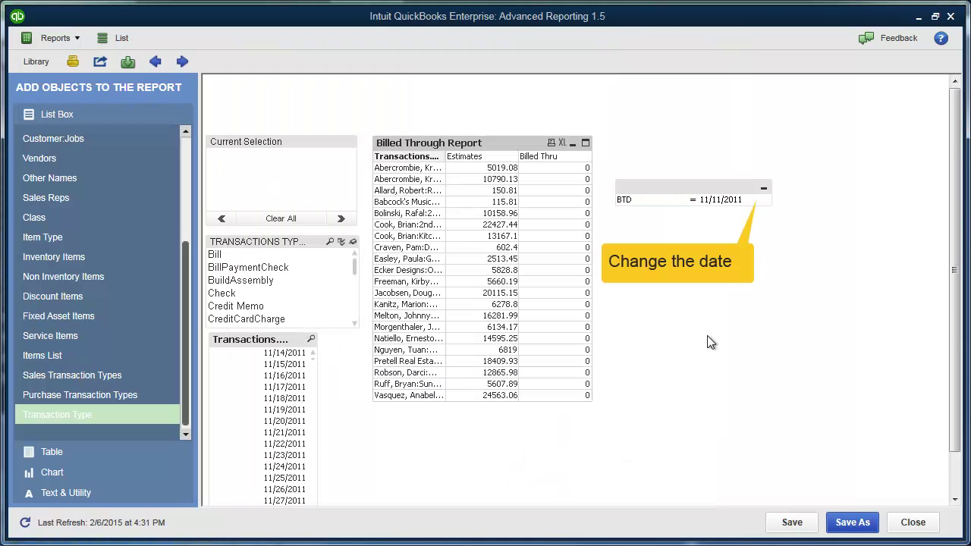
left_click(727, 201)
type("06/30/2013")
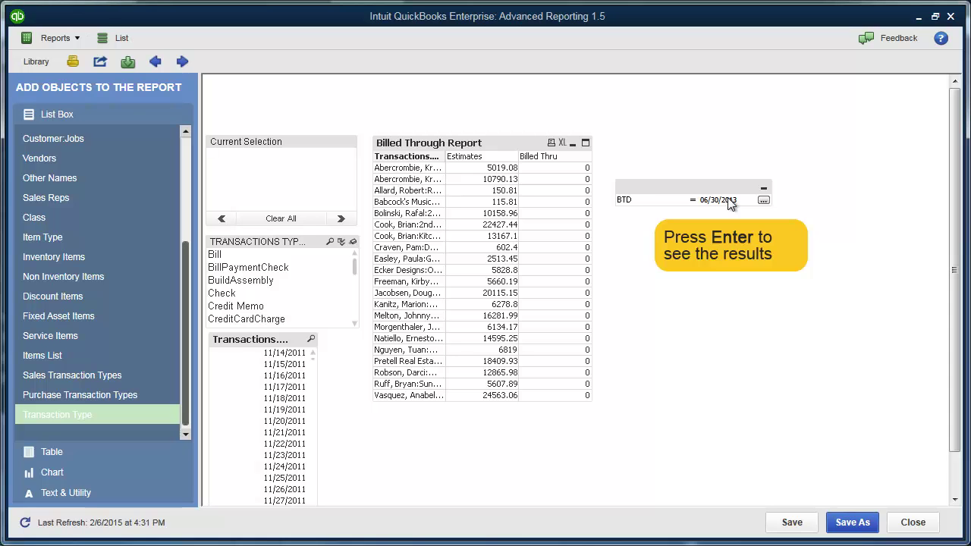
key("Return")
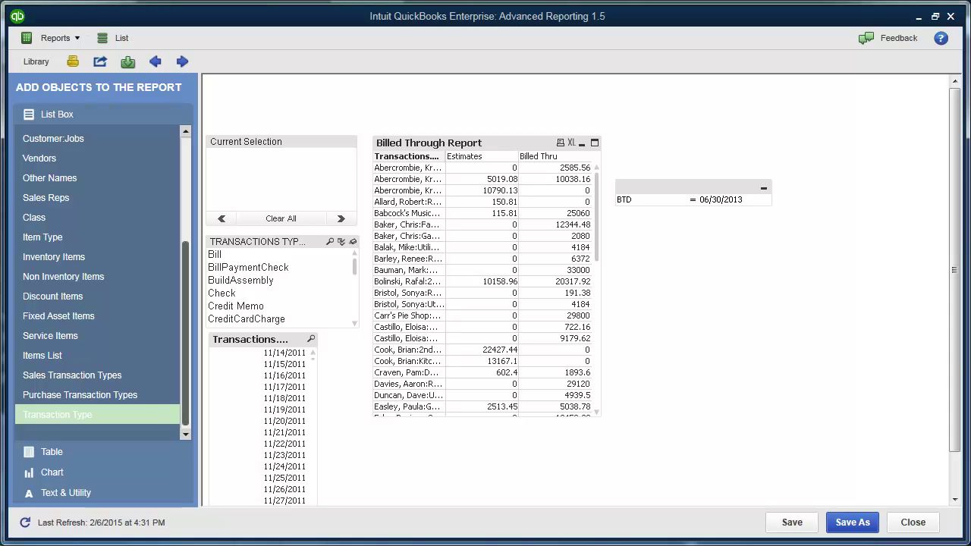